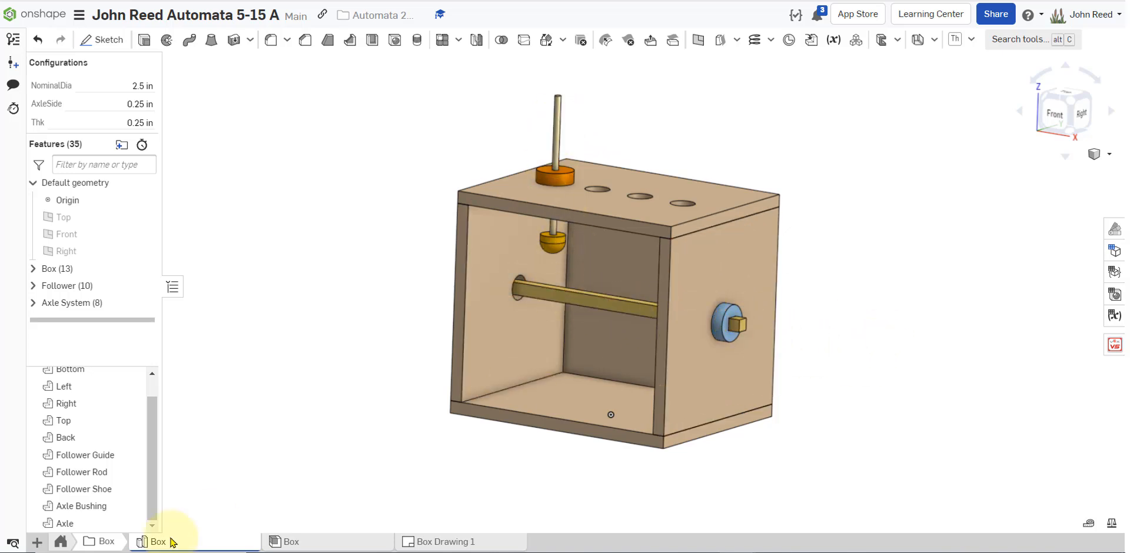
- Create a new assembly in the Box folder and name it Follower
left_click(37, 543)
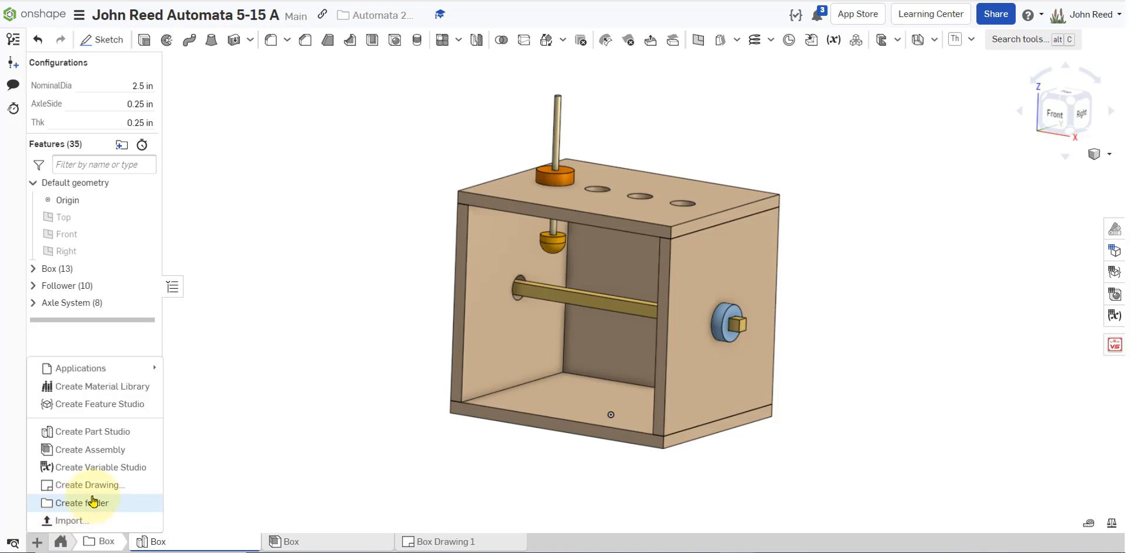
left_click(100, 458)
right_click(311, 542)
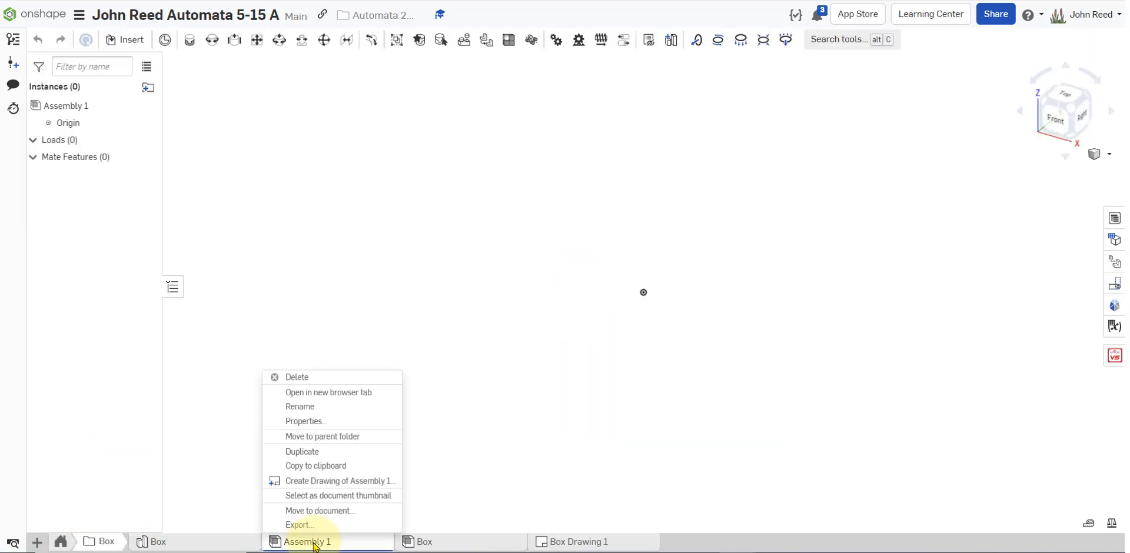
left_click(333, 407)
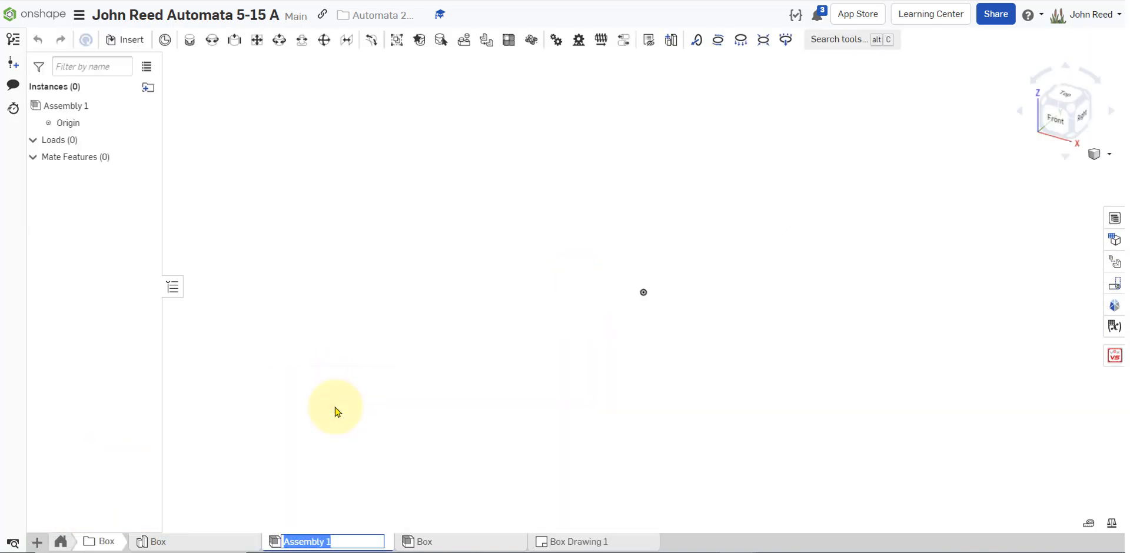
type("Follower")
key("Return")
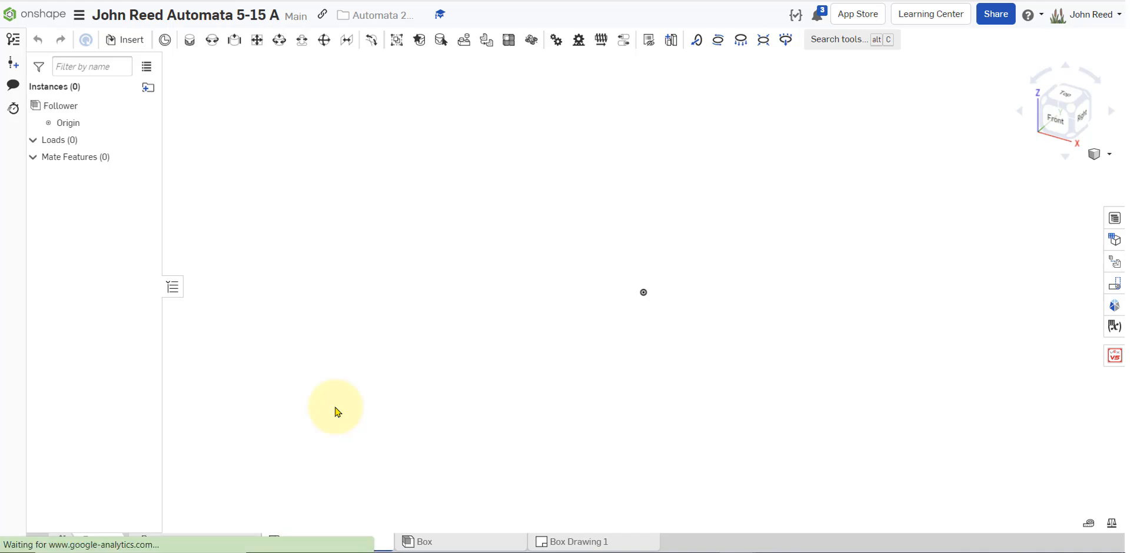
- Insert the Follower Guide, Follower Rod and Follower Shoe from the Box part studio into the assembly
left_click(126, 39)
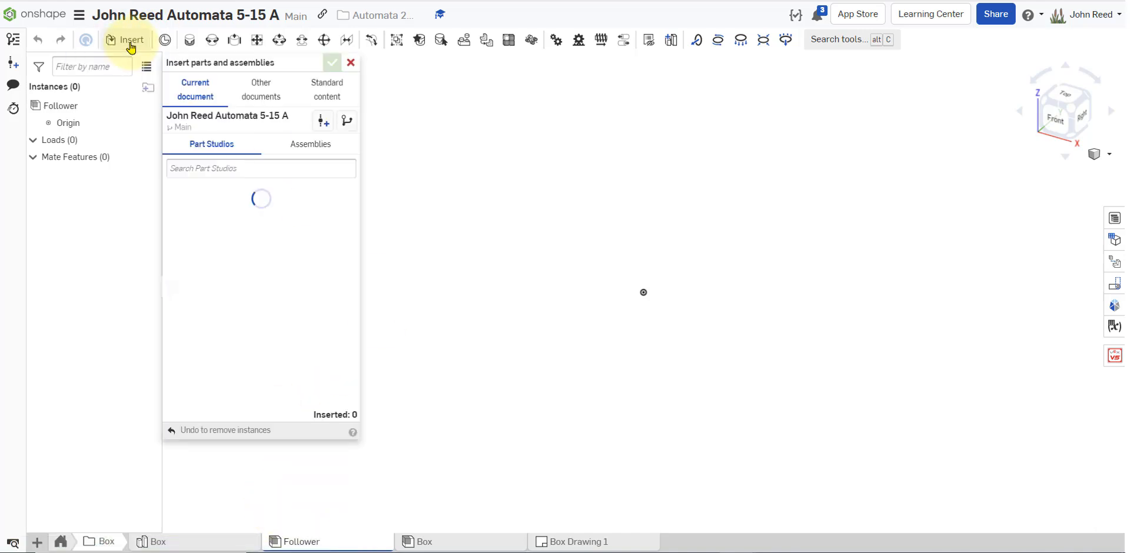
left_click_drag(355, 293, 360, 353)
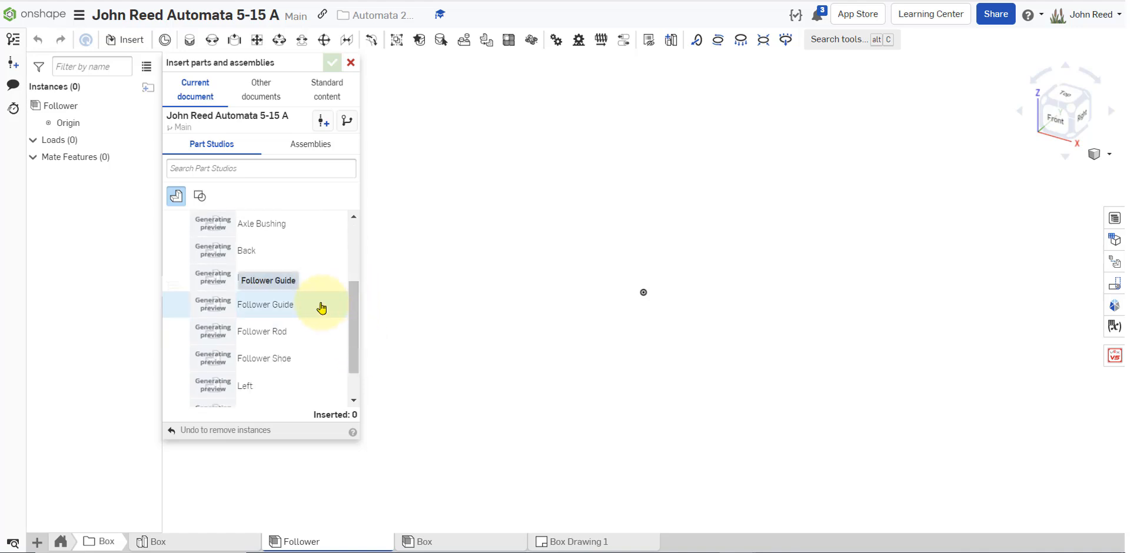
left_click(314, 335)
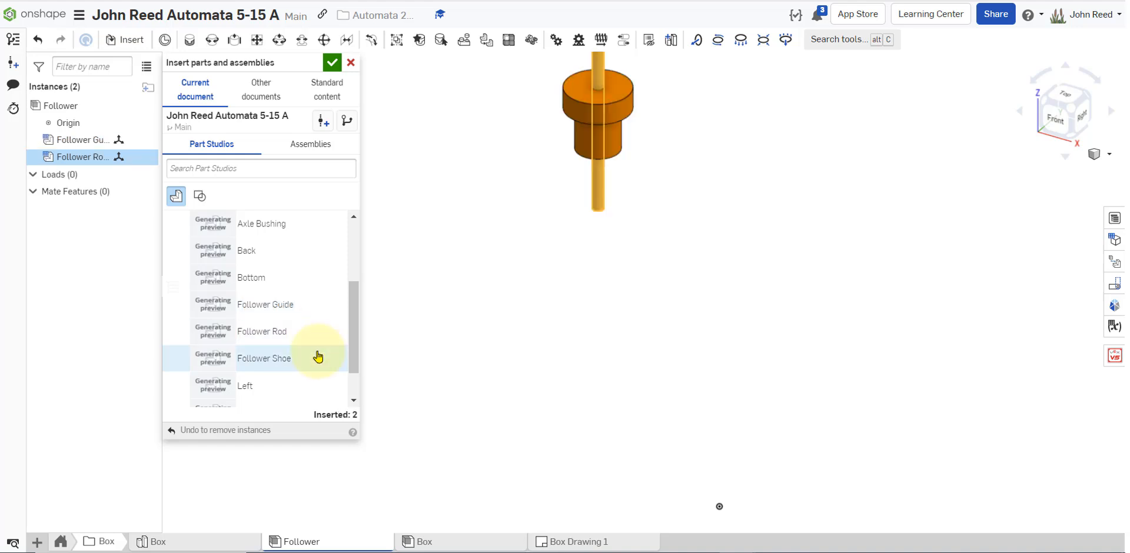
left_click(317, 357)
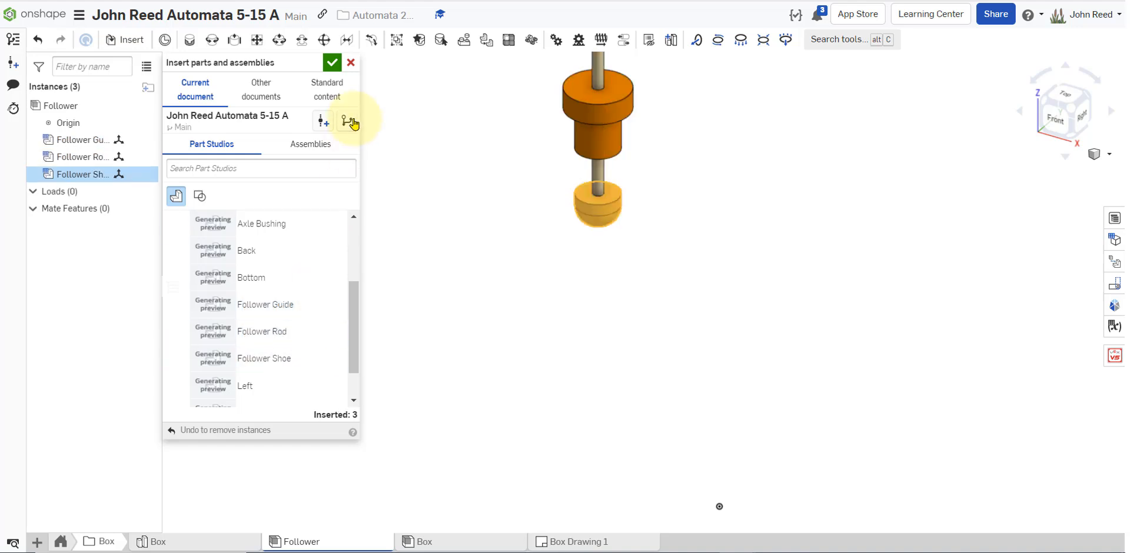
left_click(332, 62)
middle_click_drag(436, 305, 453, 368)
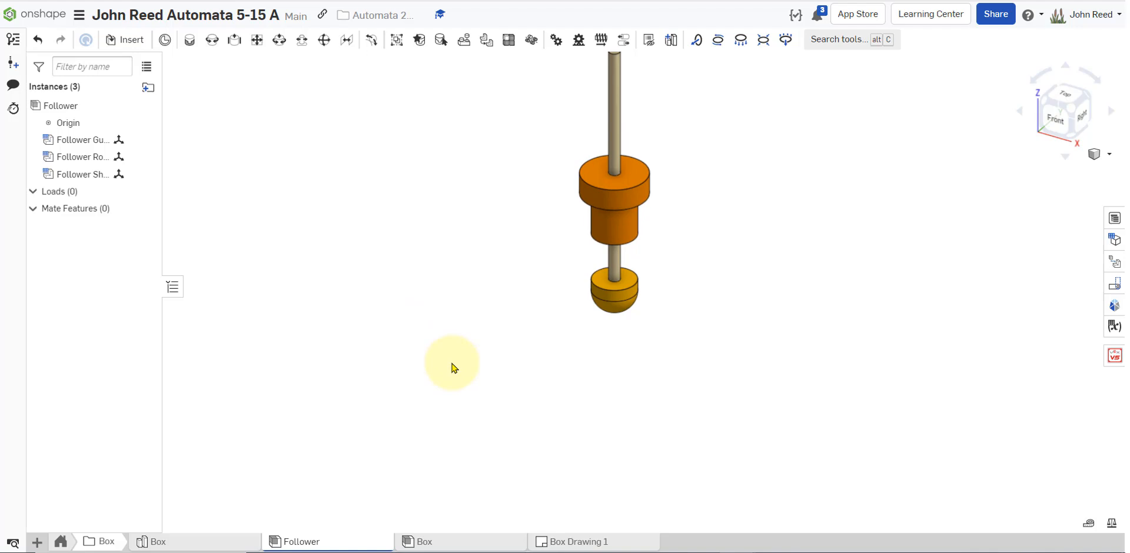
- Widen the instance list and fix the Follower Guide in place
left_click_drag(162, 140, 236, 140)
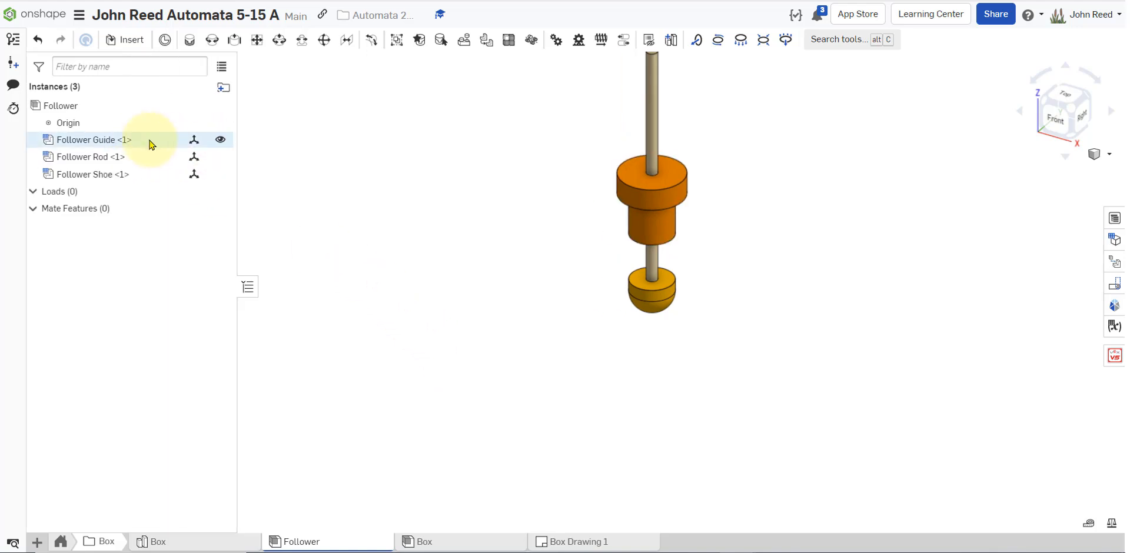
right_click(134, 143)
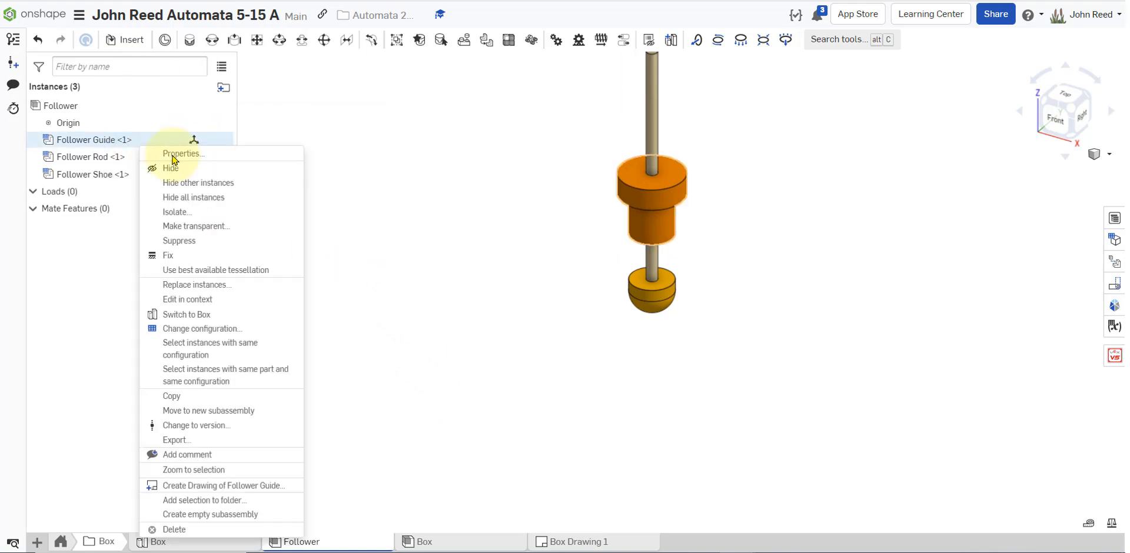
left_click(201, 257)
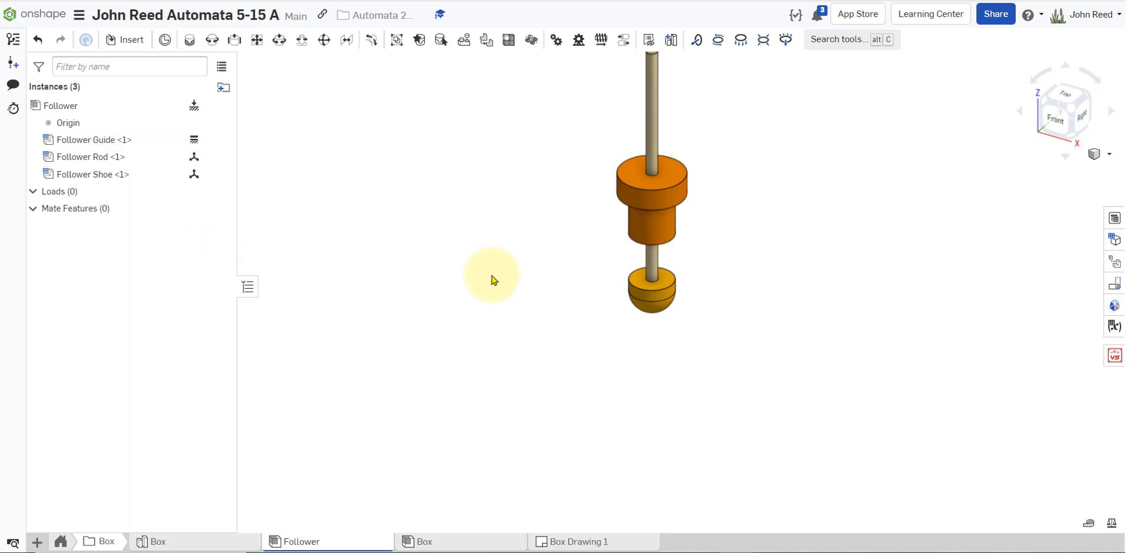
- Group the Follower Shoe with the Follower Rod and move the pair clear of the Follower Guide
scroll(499, 281, "down", 2)
scroll(496, 297, "up", 2)
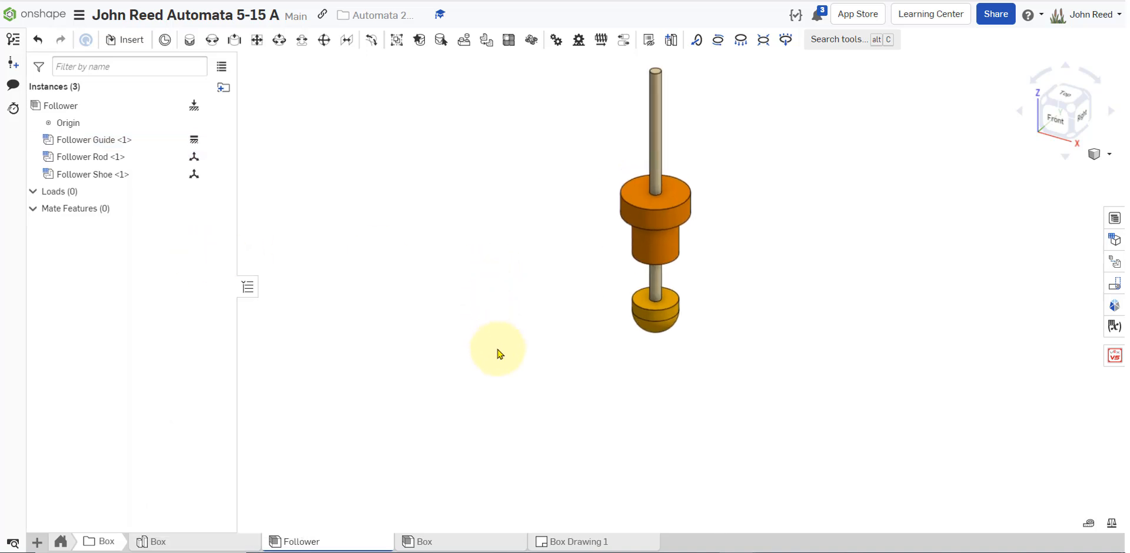
scroll(757, 372, "up", 1)
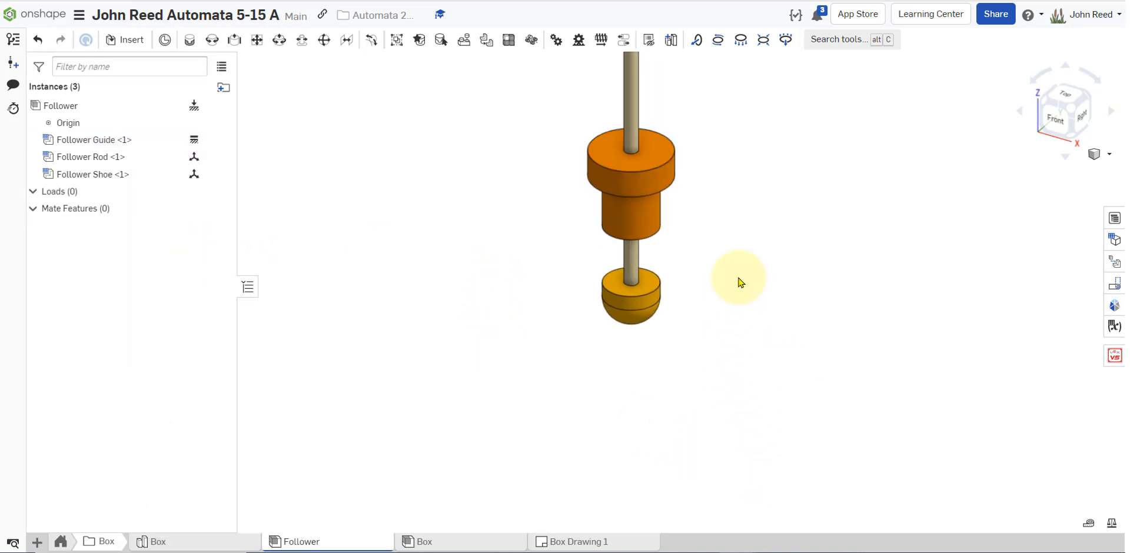
middle_click_drag(743, 292, 730, 366)
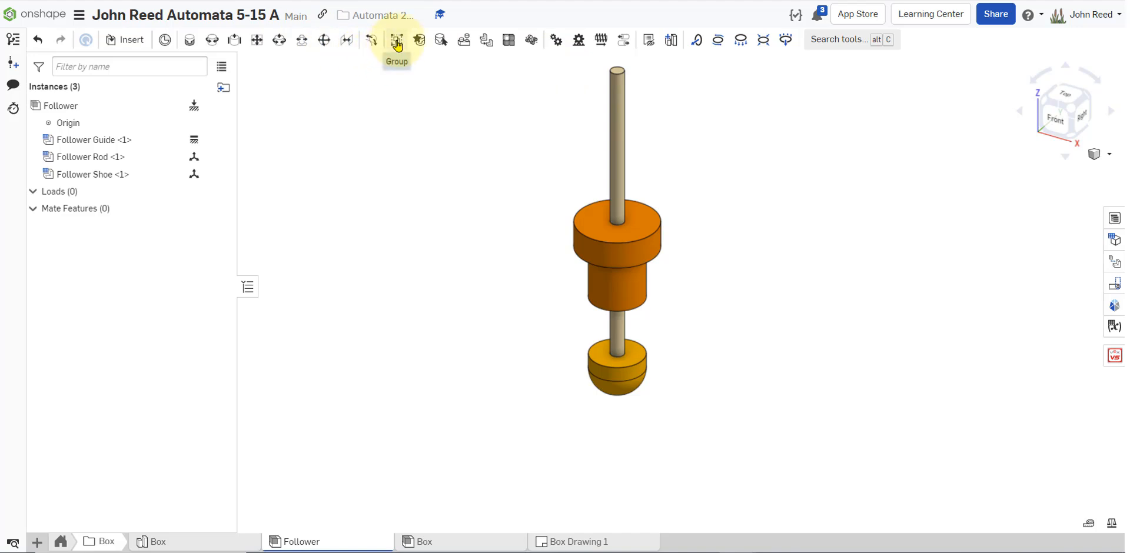
left_click(623, 391)
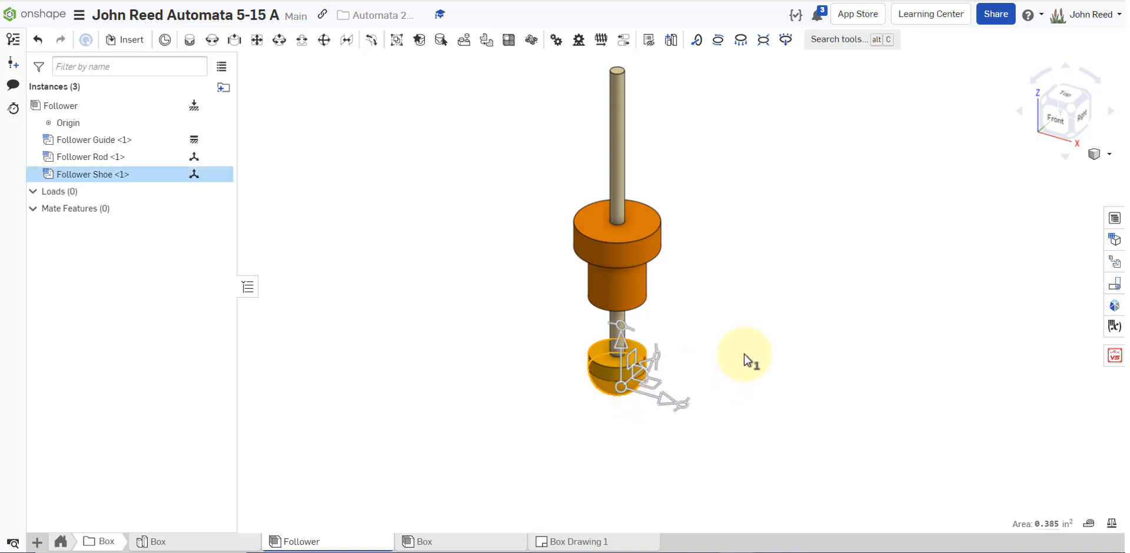
left_click(620, 112)
right_click_drag(858, 309, 842, 344)
left_click(397, 40)
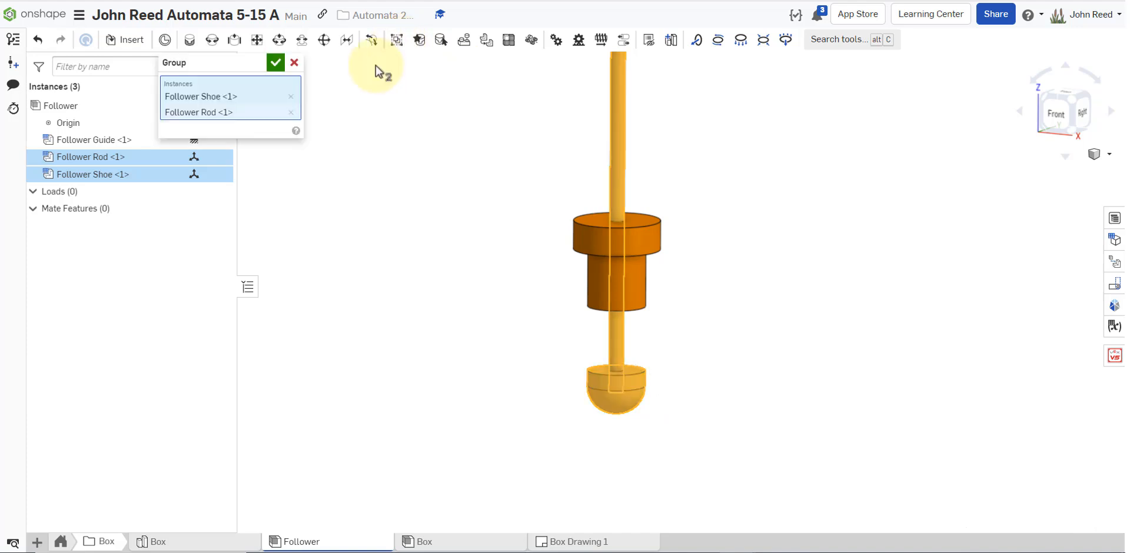
left_click(276, 63)
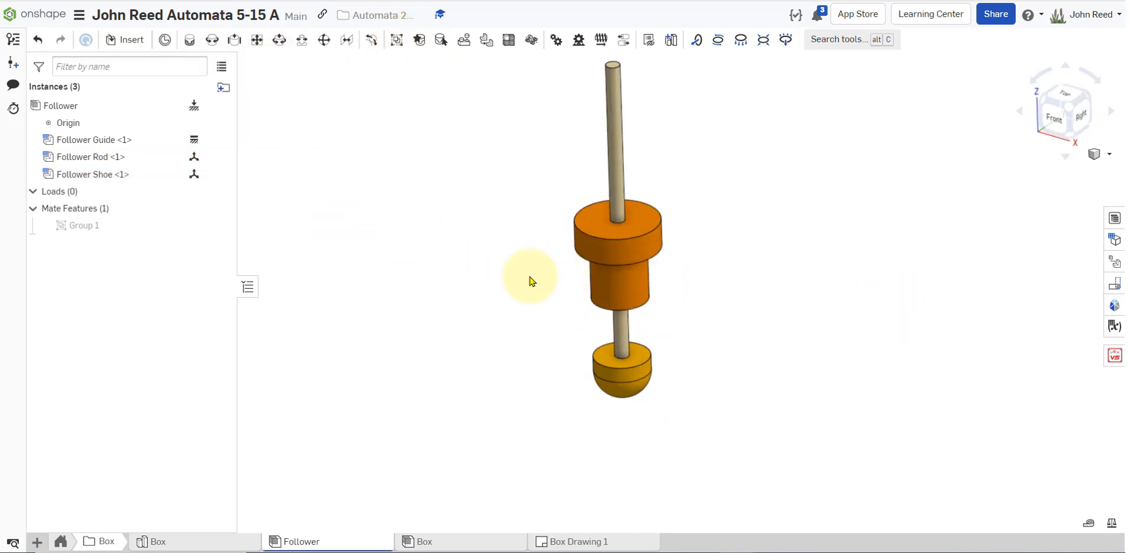
left_click_drag(626, 345, 792, 465)
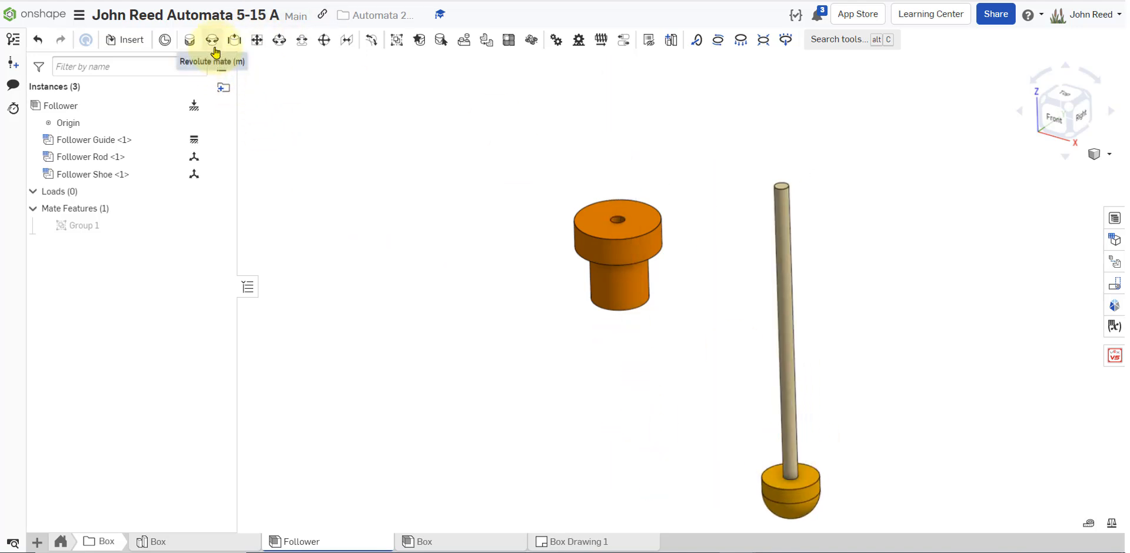
left_click(234, 39)
scroll(711, 192, "up", 3)
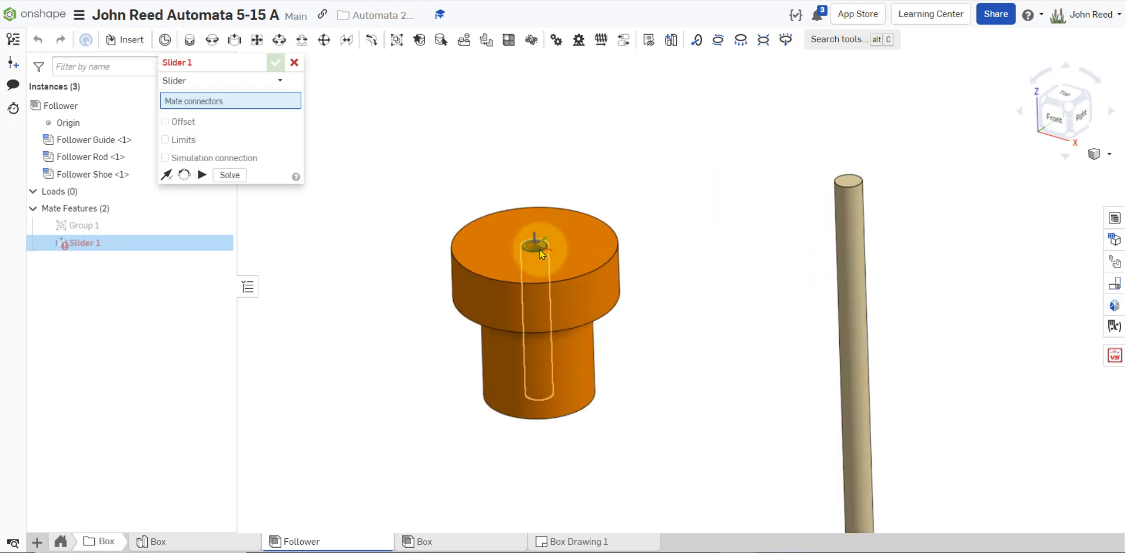
left_click(542, 256)
left_click(851, 182)
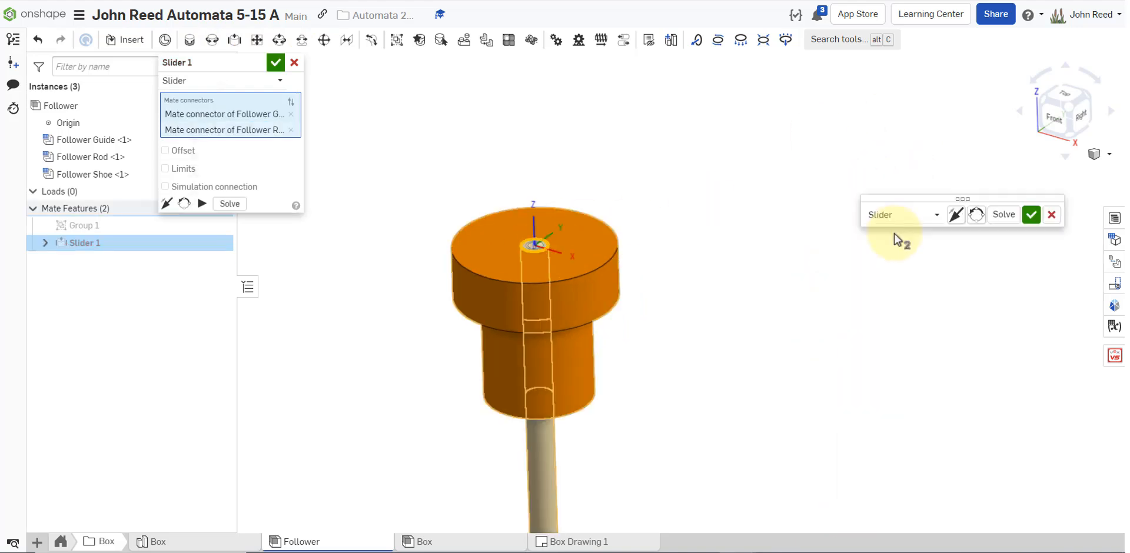
scroll(837, 277, "down", 3)
middle_click_drag(906, 363, 836, 260)
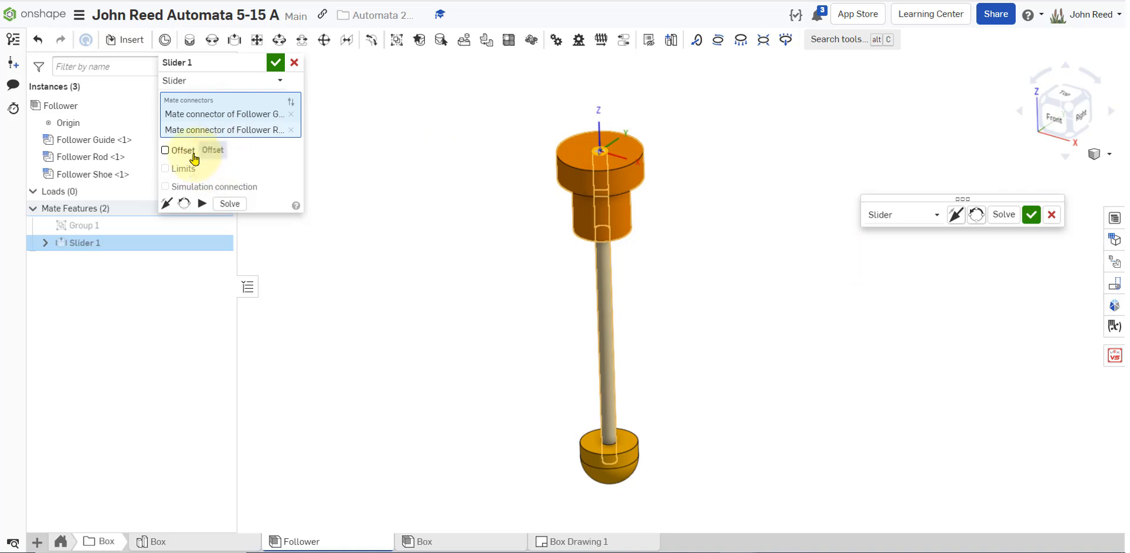
left_click(166, 150)
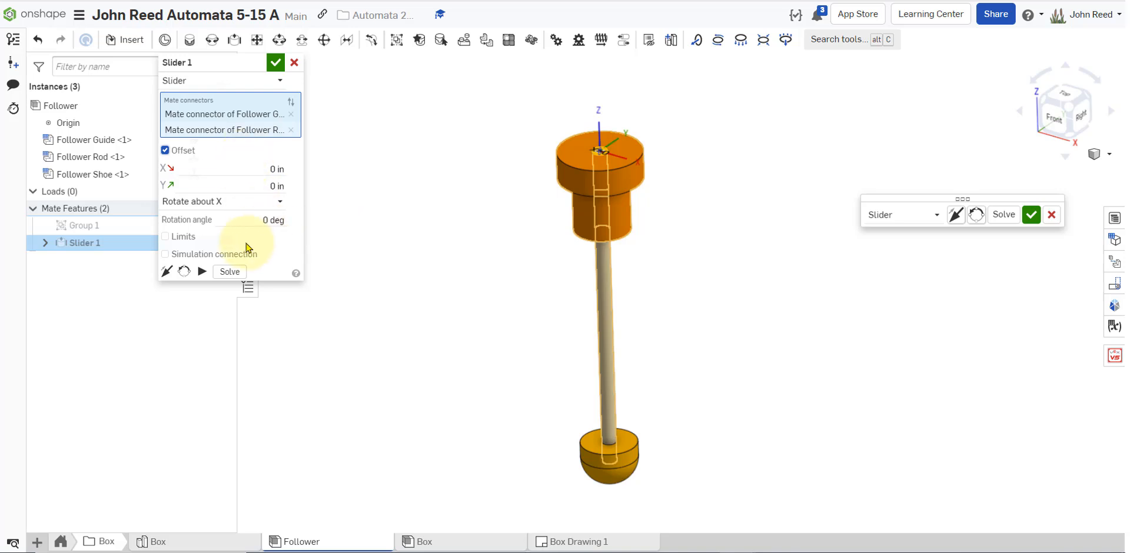
left_click(179, 237)
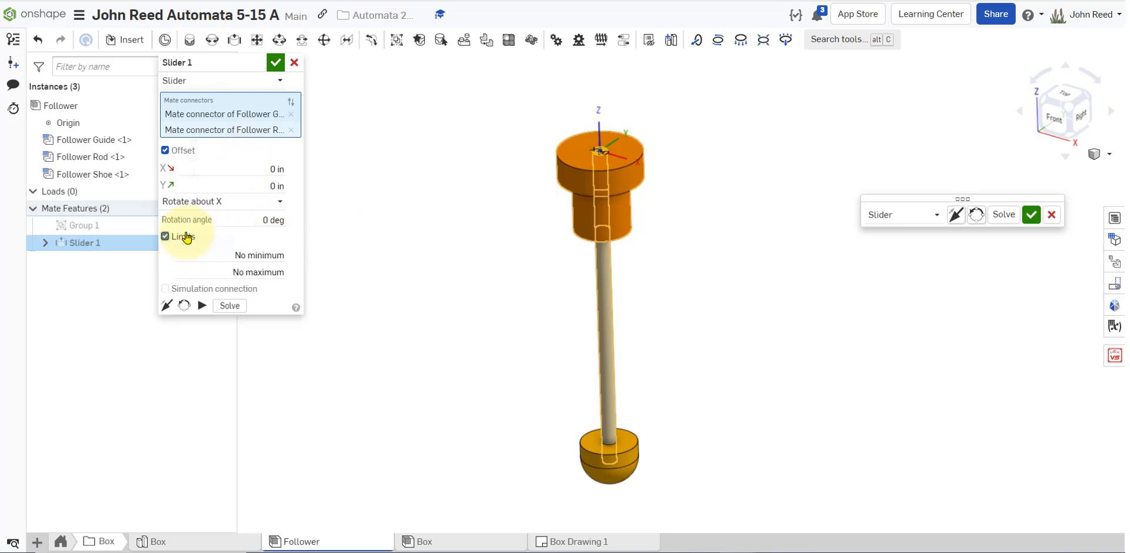
left_click(224, 257)
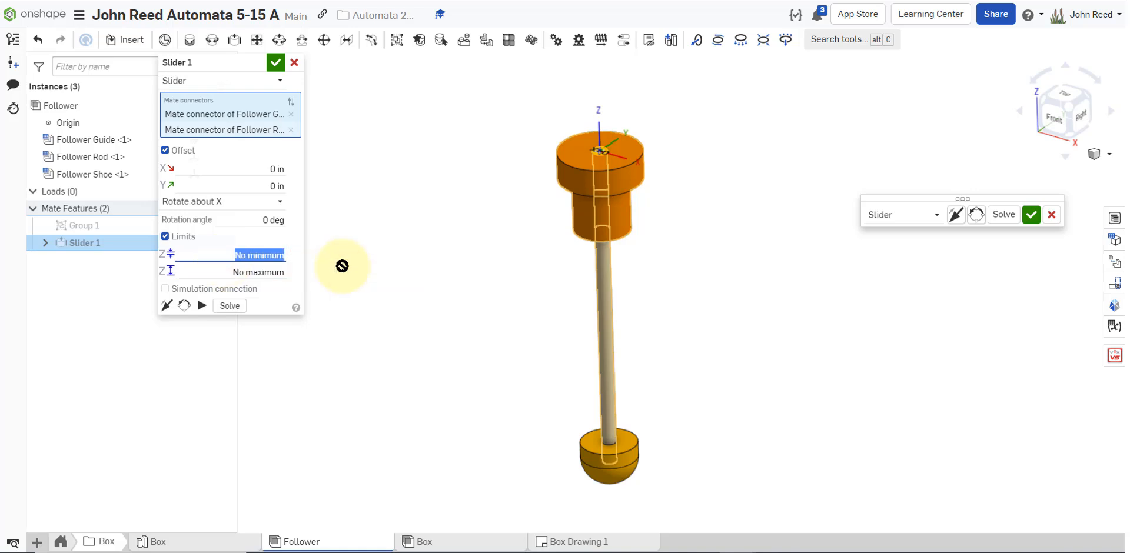
type("1")
key("Tab")
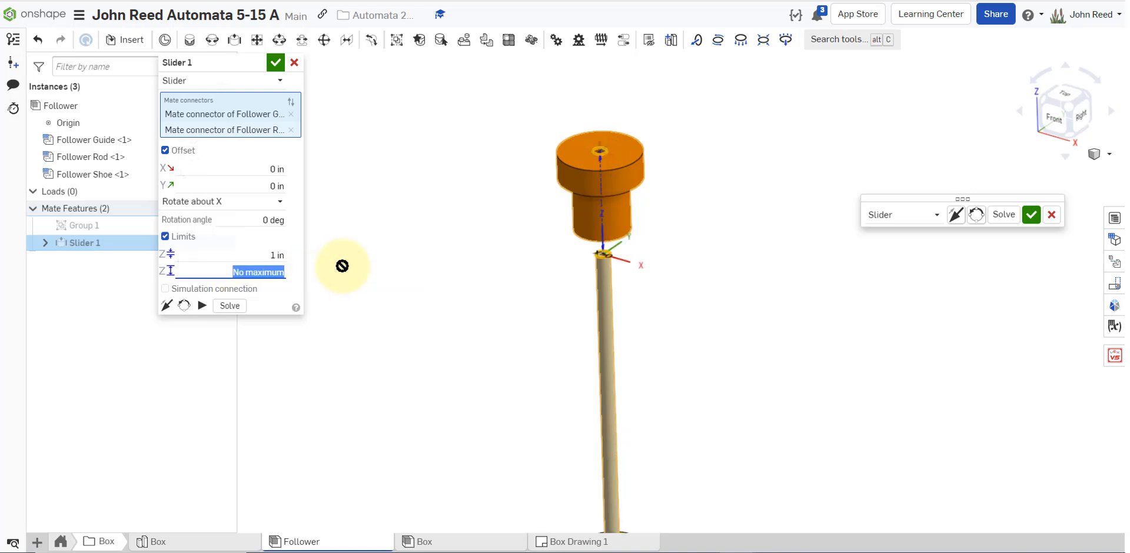
key("shift+Tab")
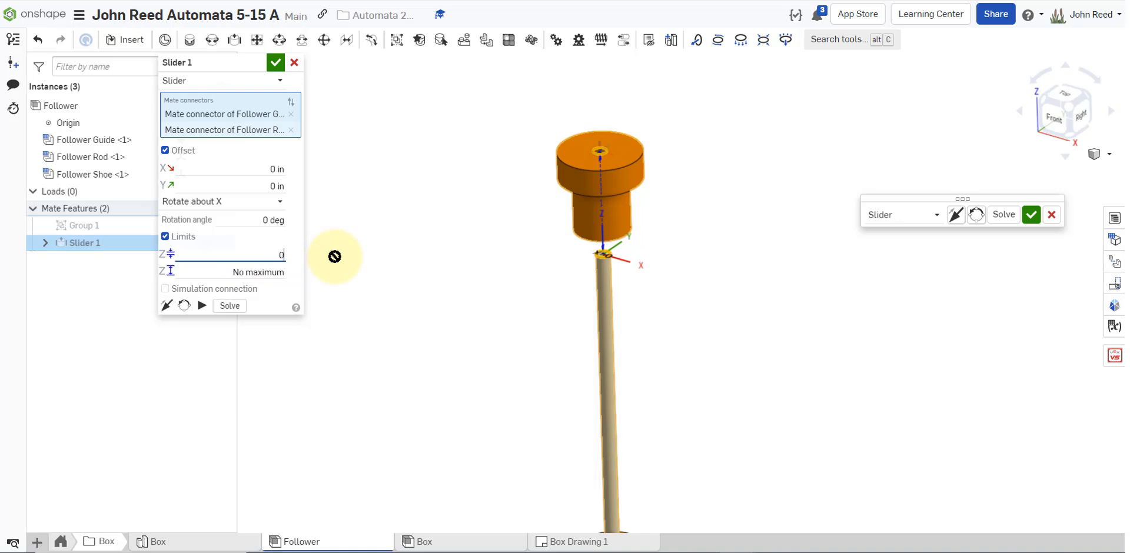
key("Tab")
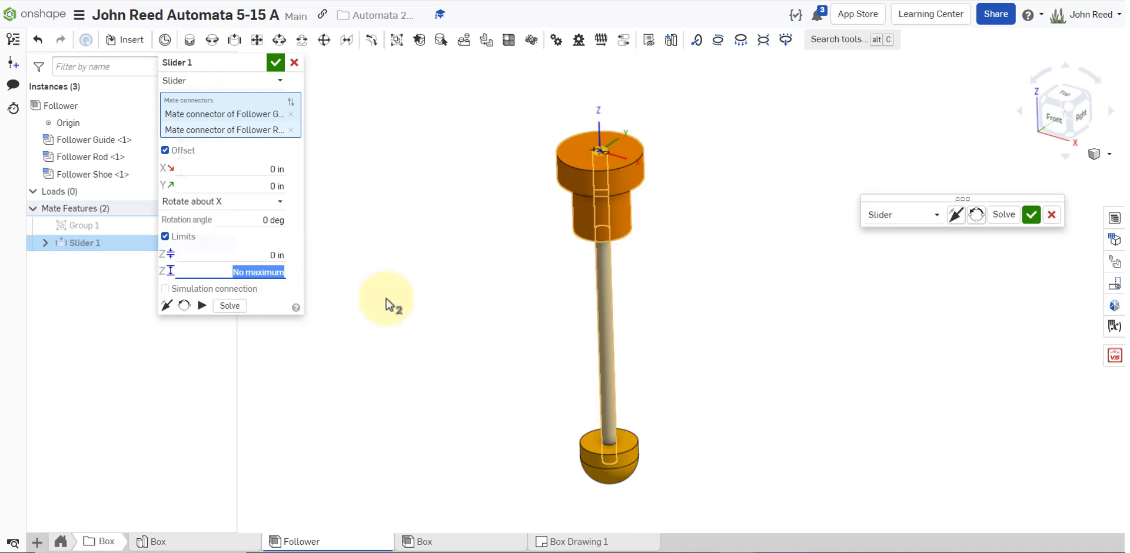
type("3")
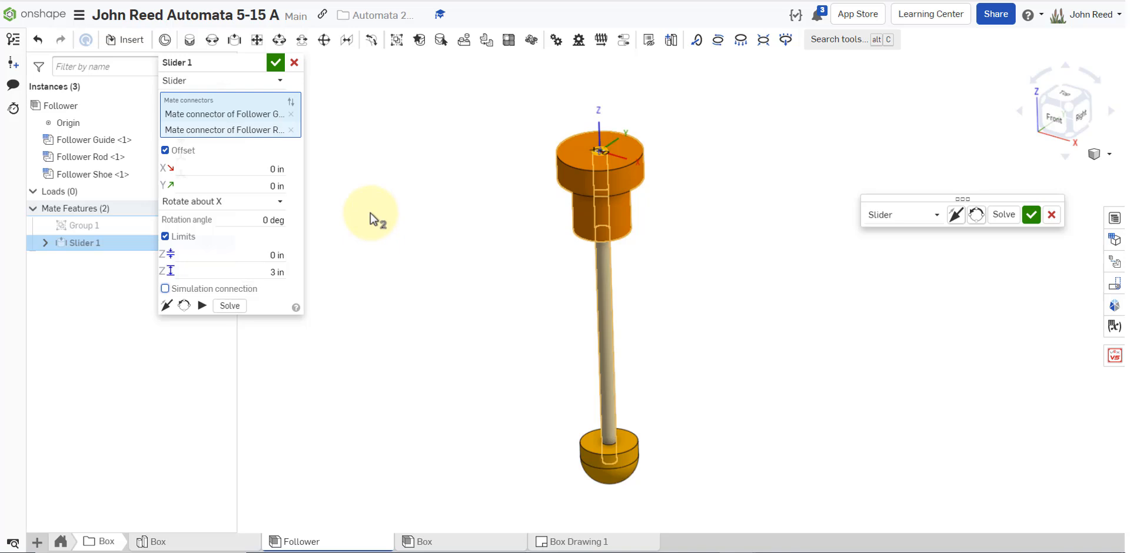
left_click(1052, 217)
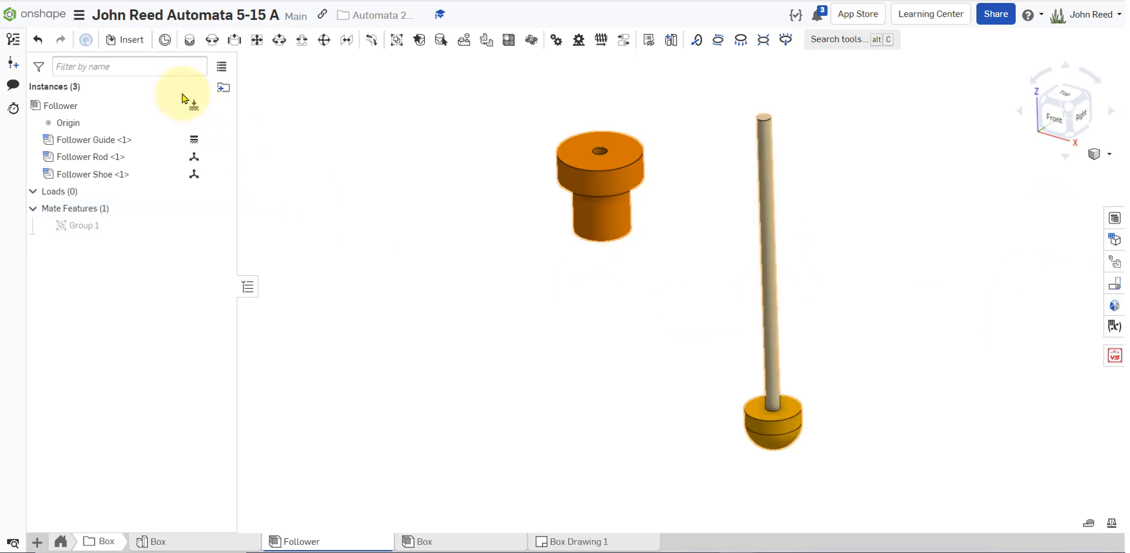
- Add a slider mate joining the centre of the Follower Shoe's flat top face to the centre of the Follower Guide's bottom
left_click(235, 41)
scroll(780, 394, "up", 6)
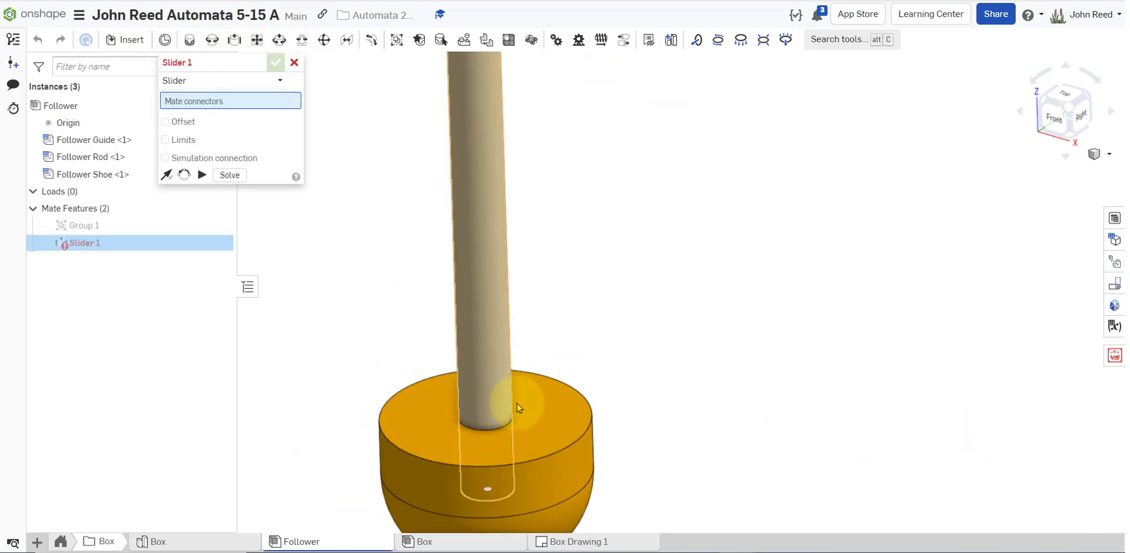
left_click(574, 408)
scroll(588, 405, "down", 6)
middle_click_drag(424, 230, 548, 343)
right_click_drag(547, 344, 555, 308)
left_click(479, 338)
right_click_drag(846, 311, 836, 349)
left_click(663, 365)
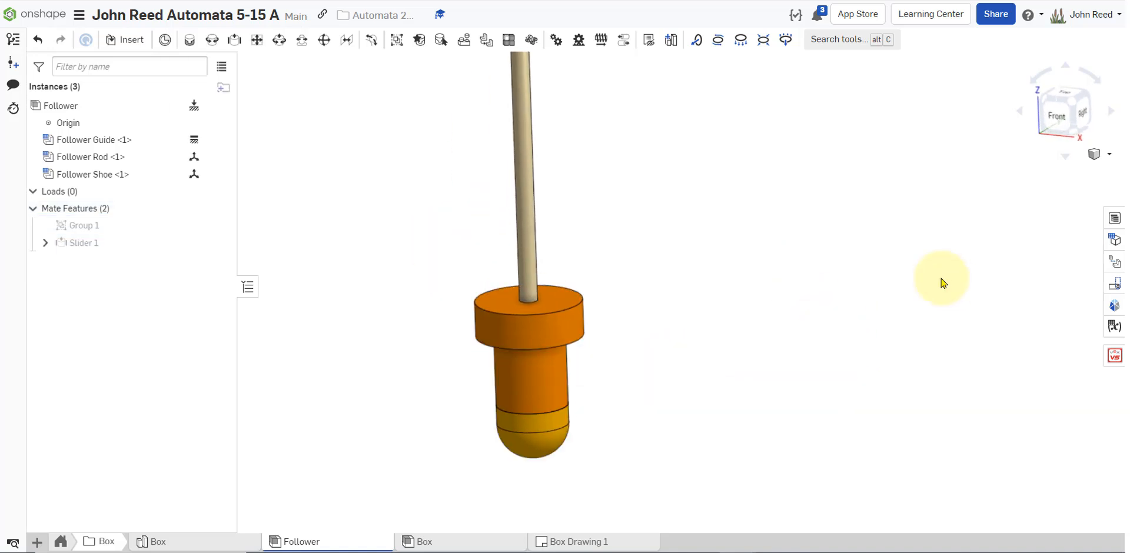
- Slide the grouped rod and shoe along the Follower Guide to test the slider mate's motion
scroll(906, 320, "down", 5)
mouse_move(718, 184)
left_mouse_down()
mouse_move(719, 252)
mouse_move(710, 124)
mouse_move(715, 259)
mouse_move(715, 192)
left_mouse_up()
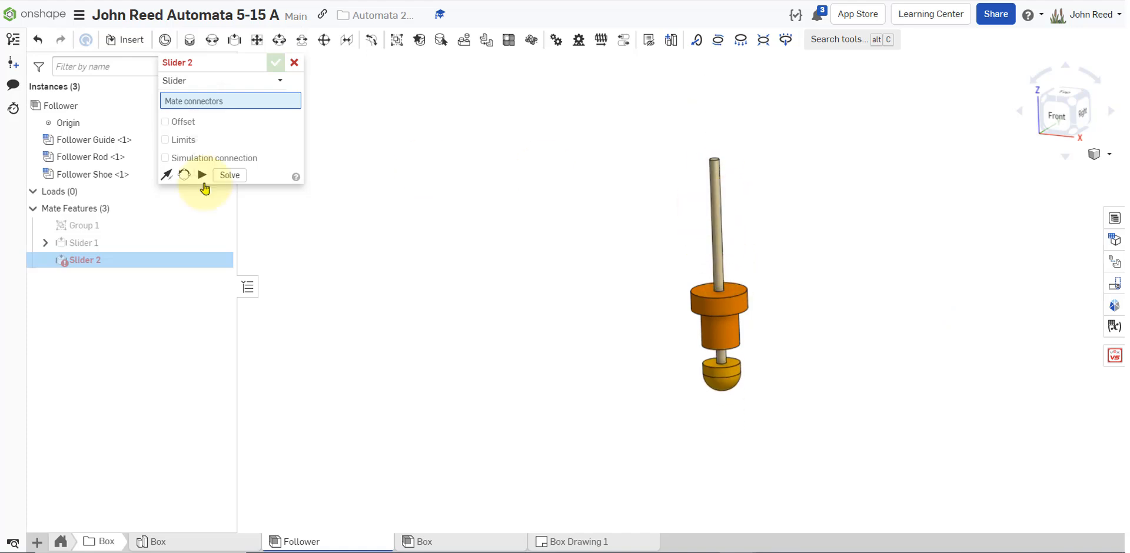
left_click(295, 62)
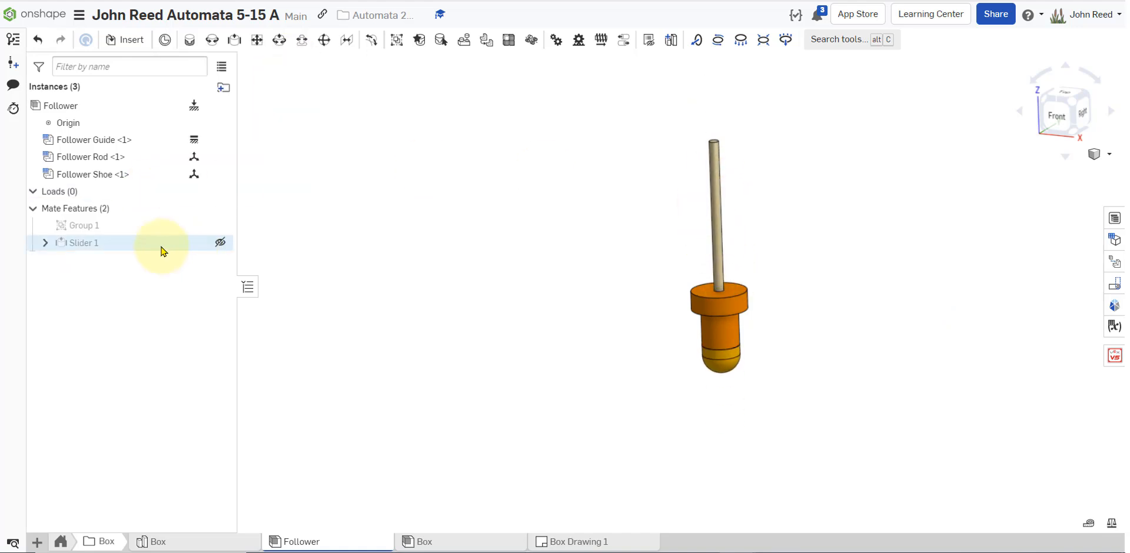
- Enable limits on the slider mate with a minimum of 0 in and a maximum of 2 in
right_click(154, 250)
left_click(204, 274)
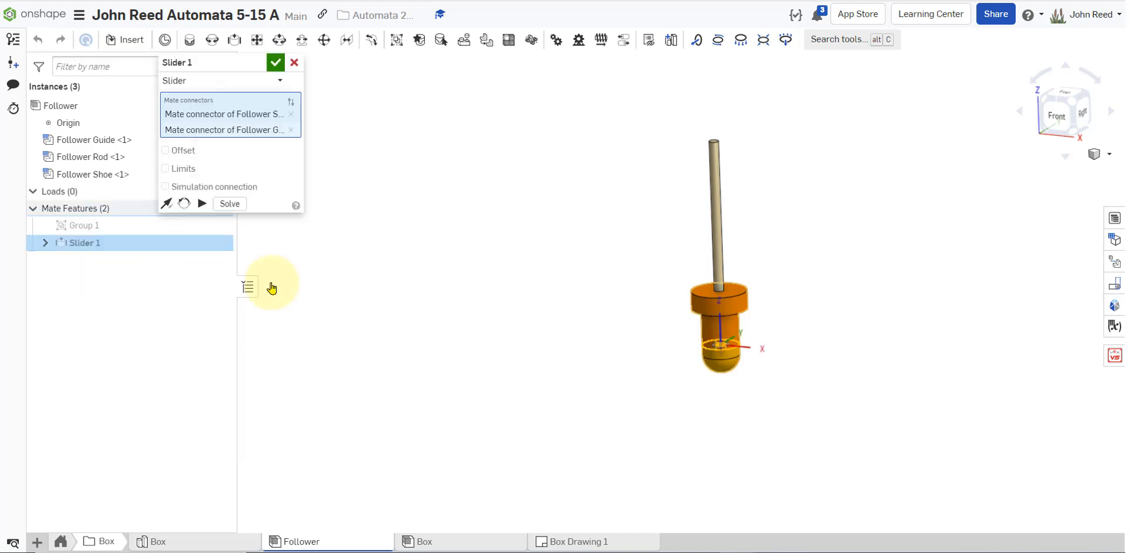
left_click_drag(234, 64, 339, 153)
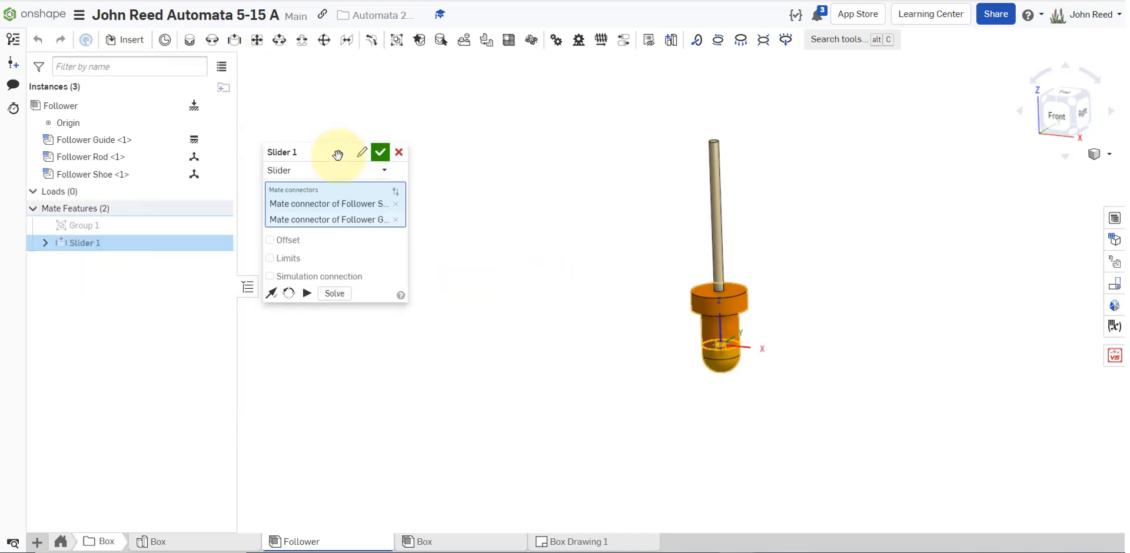
left_click(295, 259)
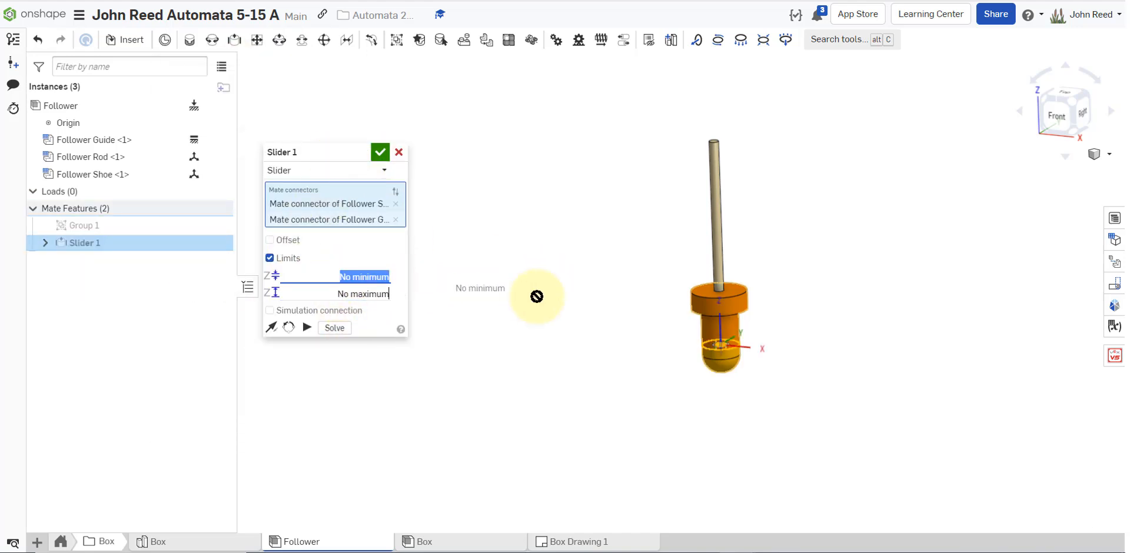
type("0")
left_click(379, 296)
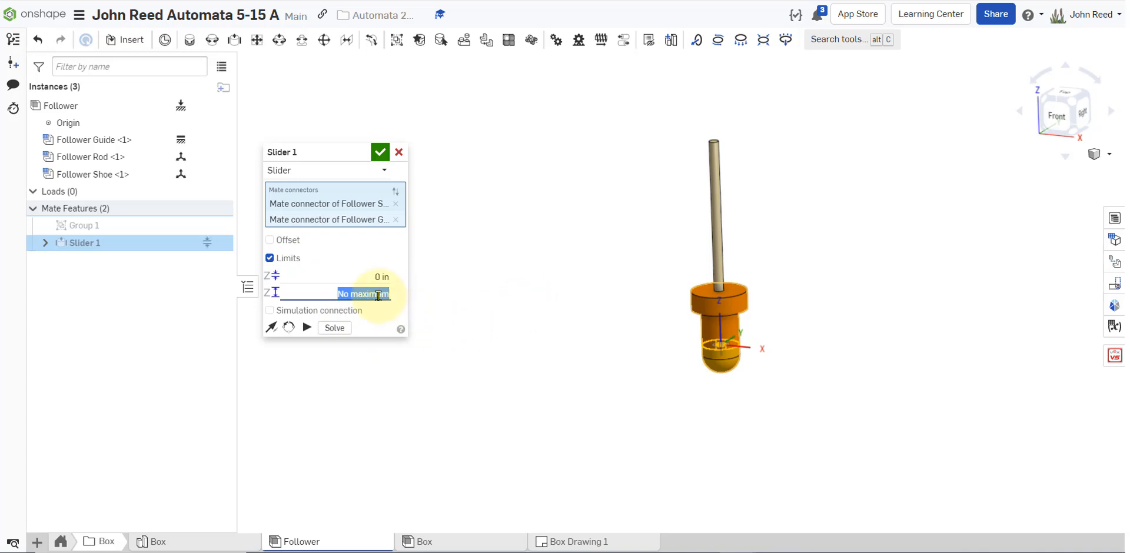
type("2")
key("Tab")
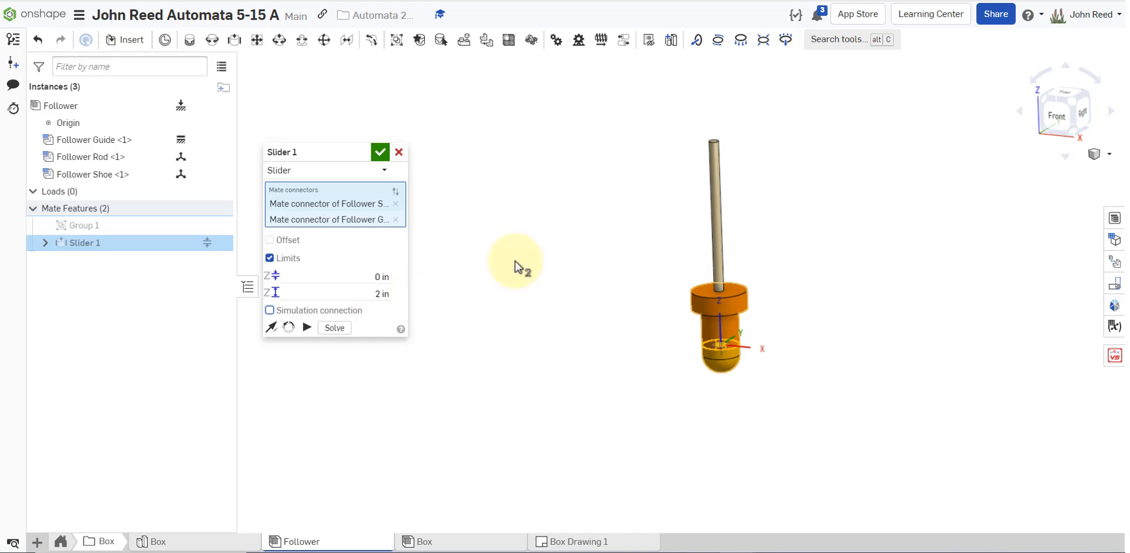
left_click(380, 152)
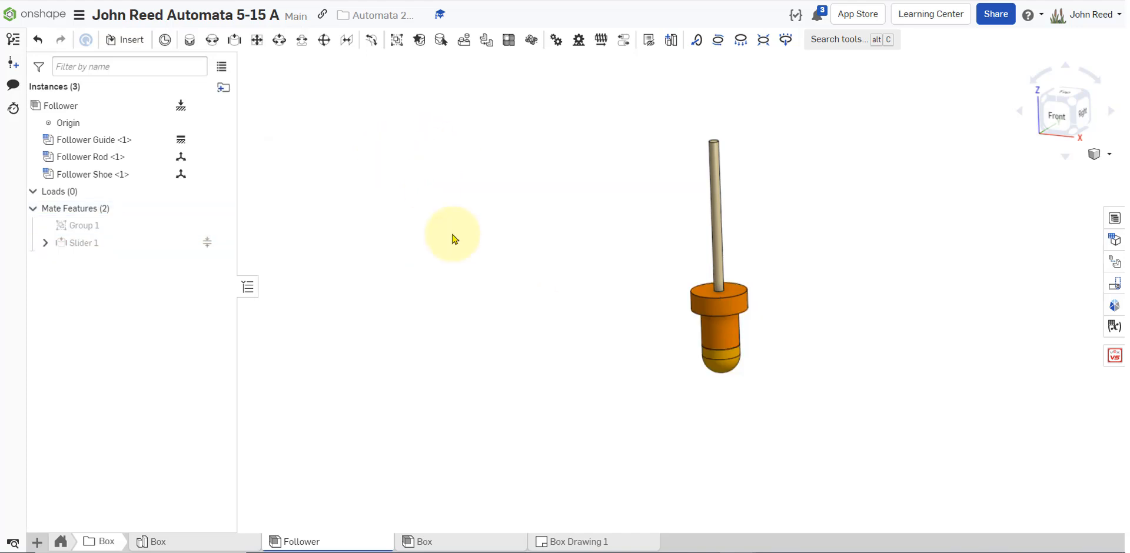
- Try a maximum limit of -2 in on the slider mate, and restore it to 2 in
double_click(182, 242)
left_click(358, 292)
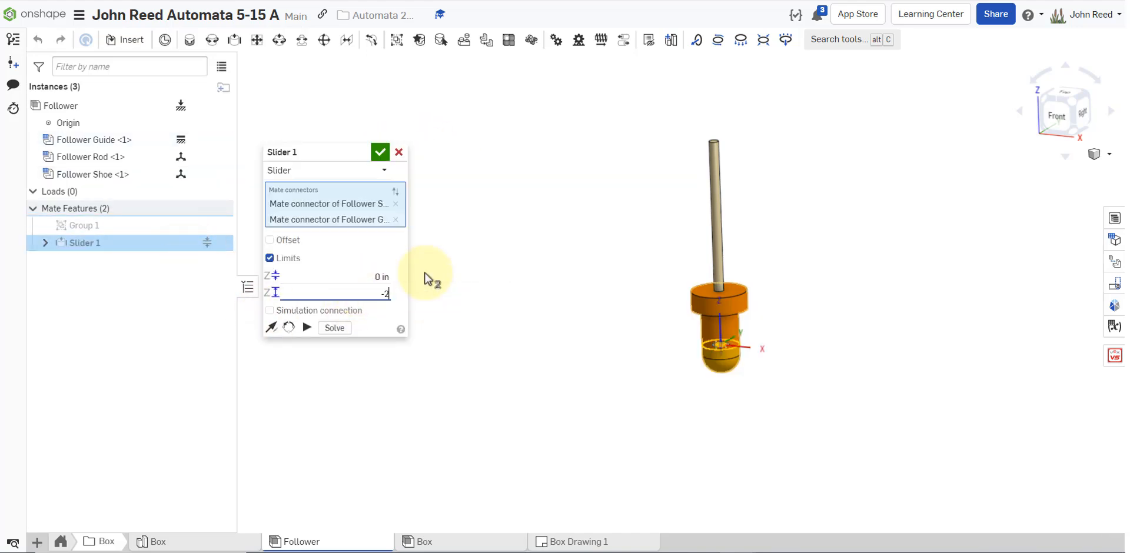
type("-2")
key("Tab")
left_click_drag(368, 290, 434, 292)
type("2")
key("Tab")
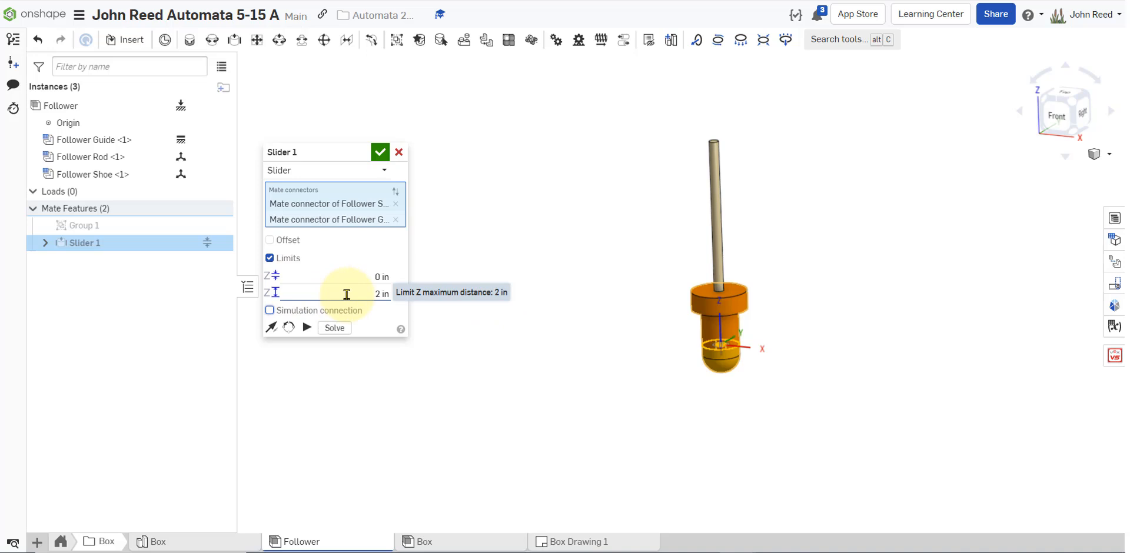
left_click(381, 152)
- Animate the slider mate from 0 to 2 in to check the direction of the follower's travel
scroll(442, 298, "down", 2)
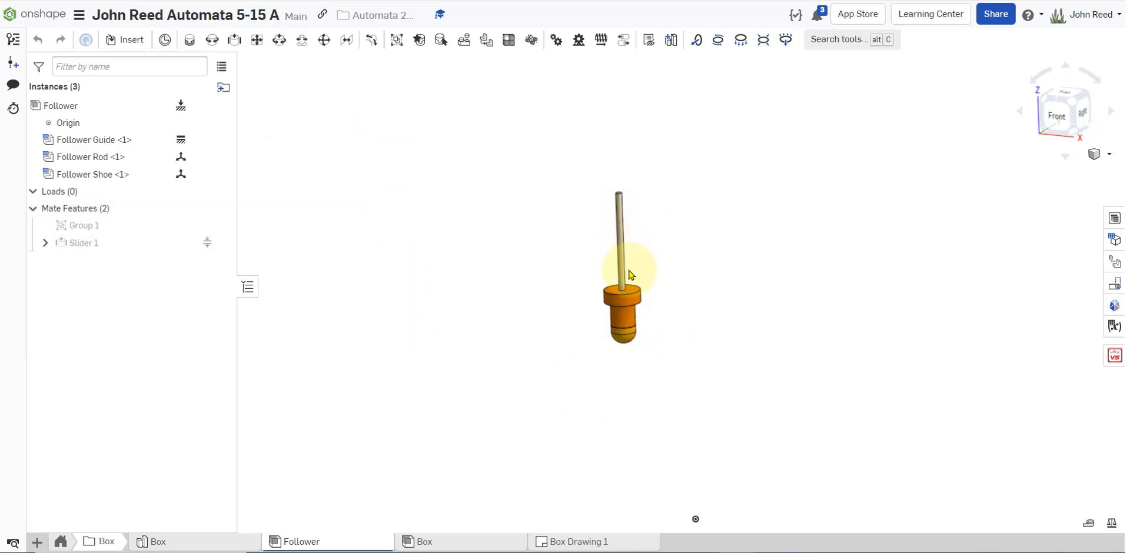
right_click(165, 248)
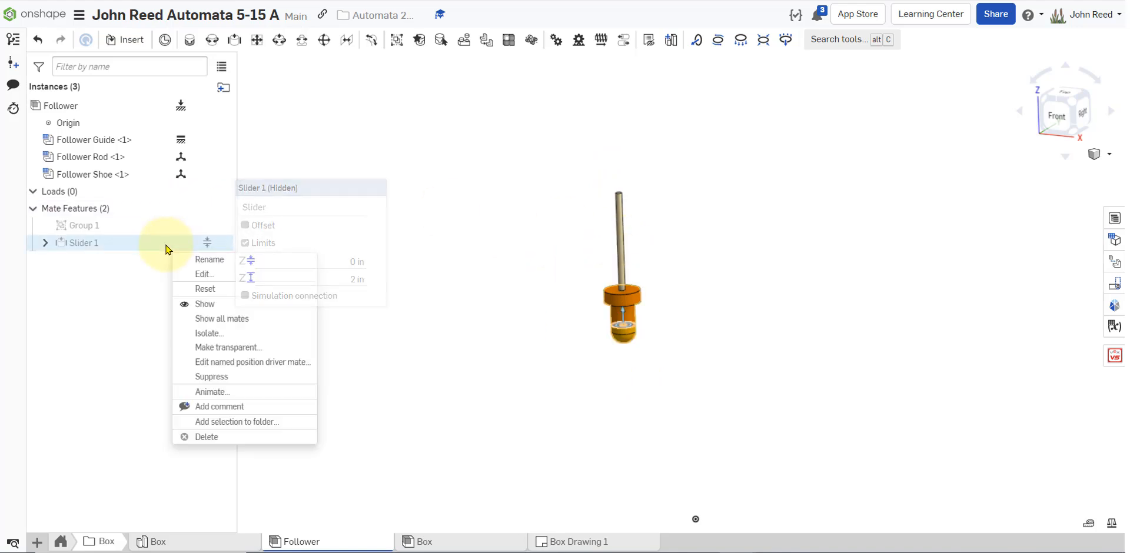
left_click(263, 392)
left_click(247, 202)
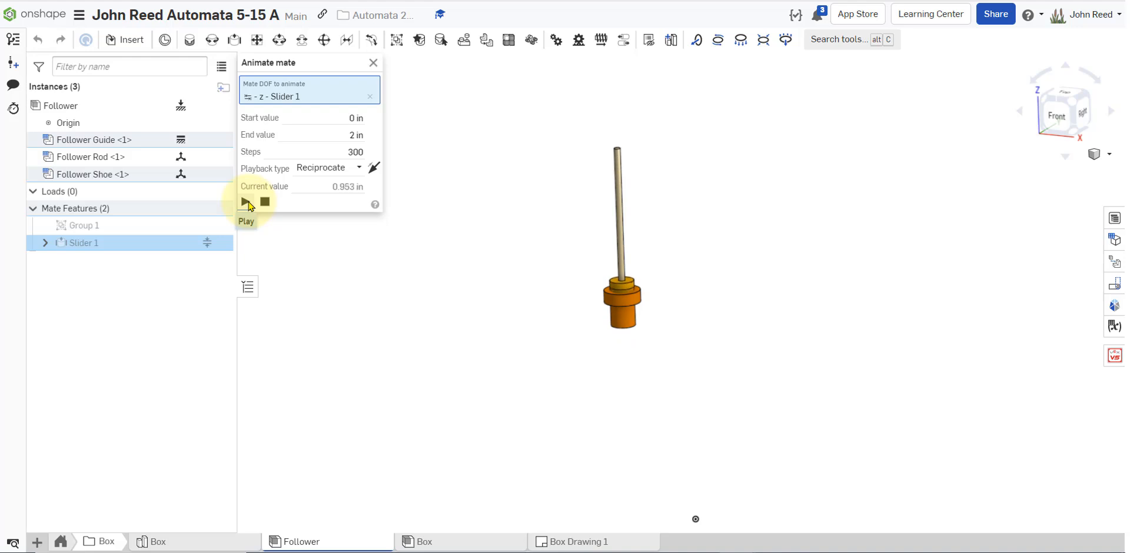
left_click(247, 203)
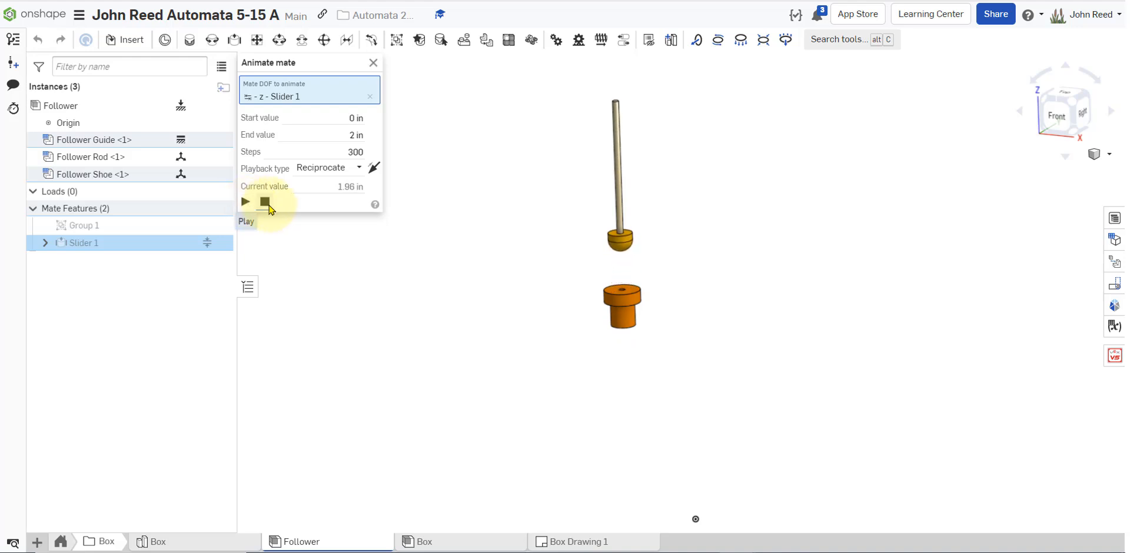
- Try to animate the slider mate from -2 in to 0 in, and close the animation
left_click(321, 135)
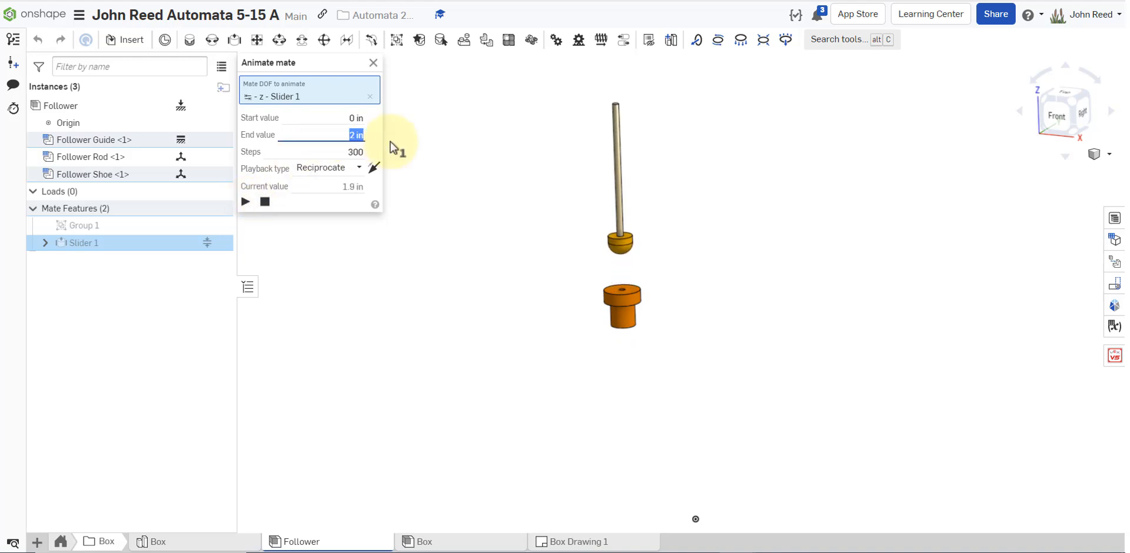
key("shift+Tab")
type("-2")
key("Tab")
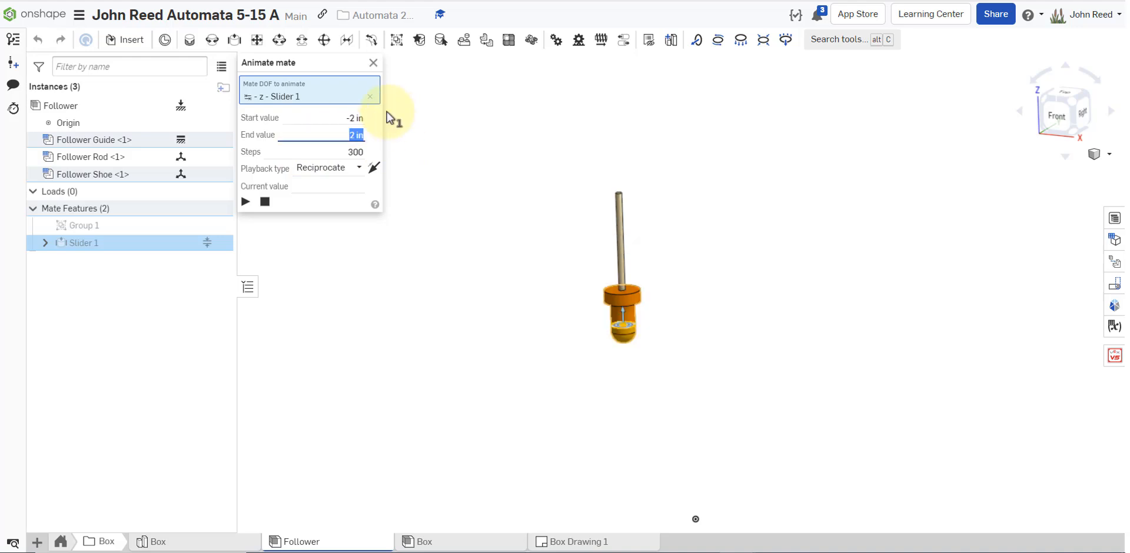
type("0")
key("Tab")
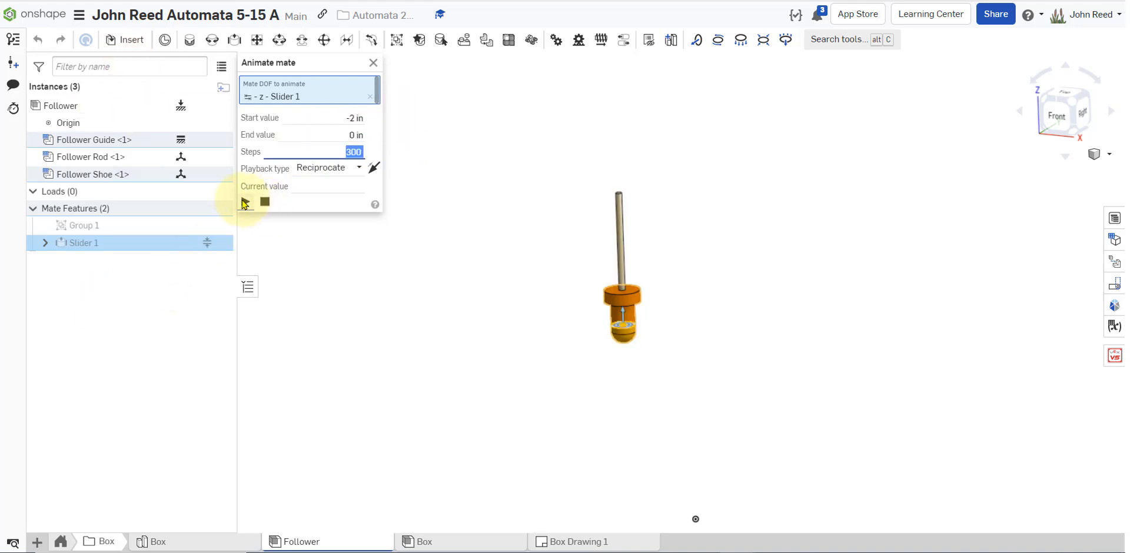
left_click(246, 202)
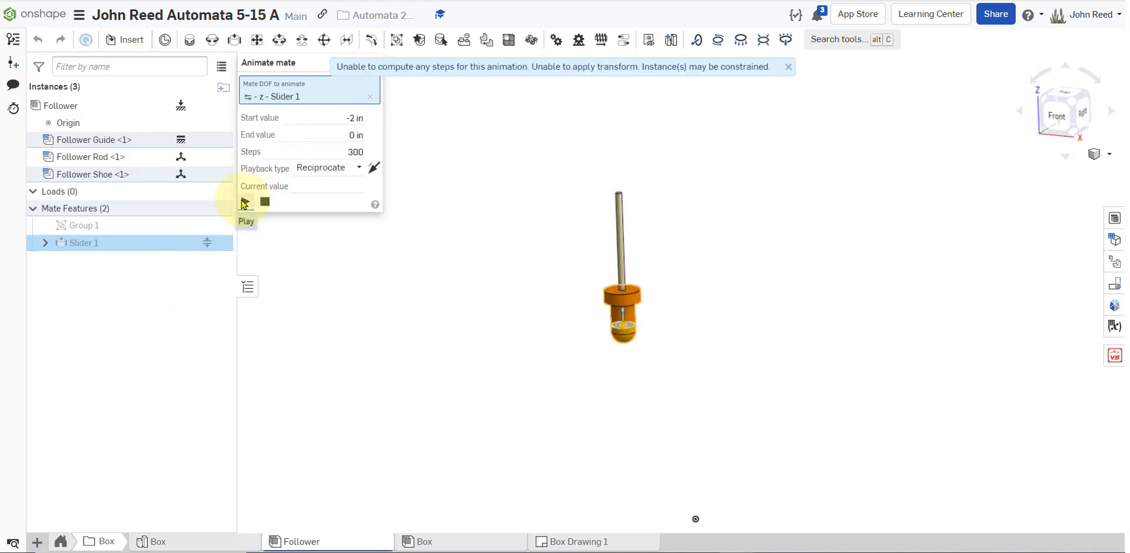
left_click(788, 67)
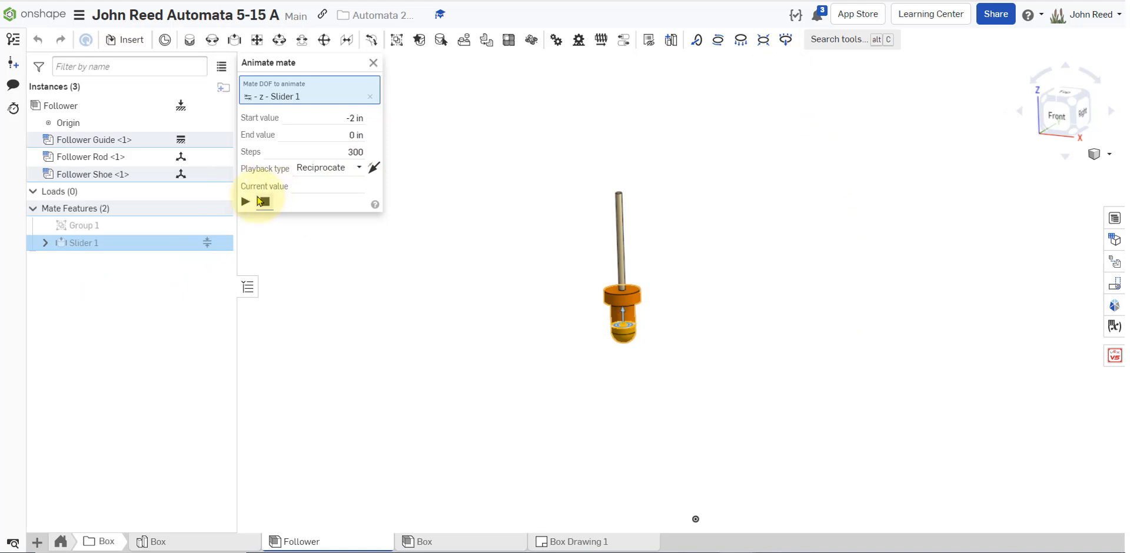
left_click(373, 63)
- Set the slider mate's limits to a minimum of -2 in and a maximum of 0 in
right_click(129, 244)
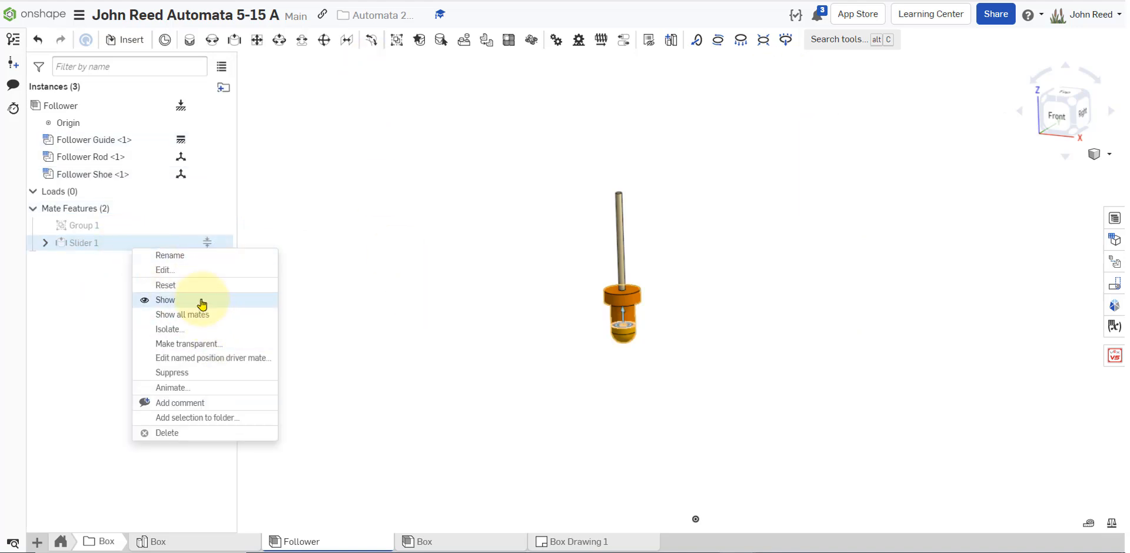
left_click(204, 271)
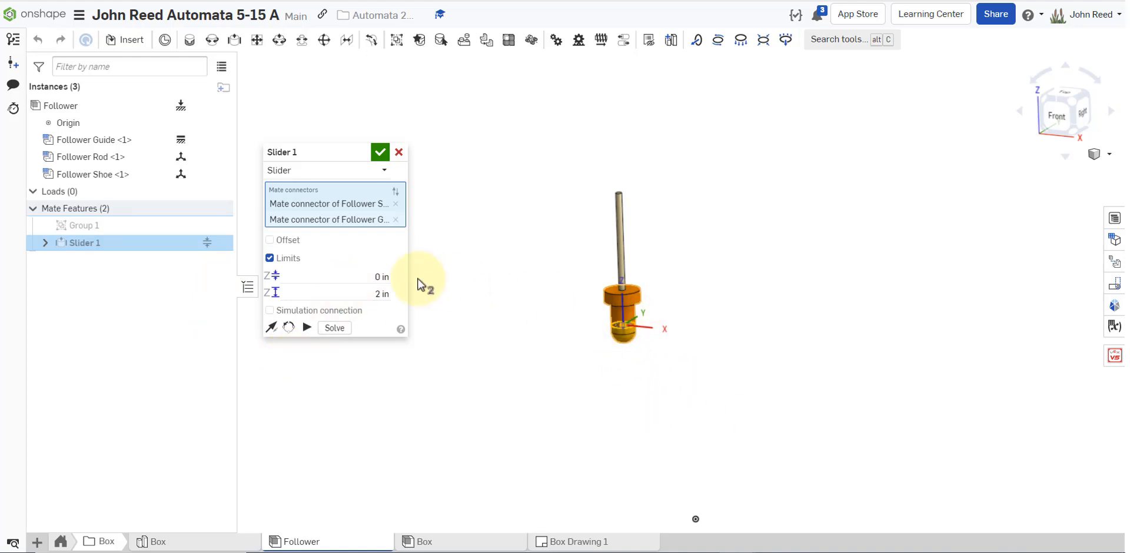
left_click(377, 277)
type("-2")
key("Tab")
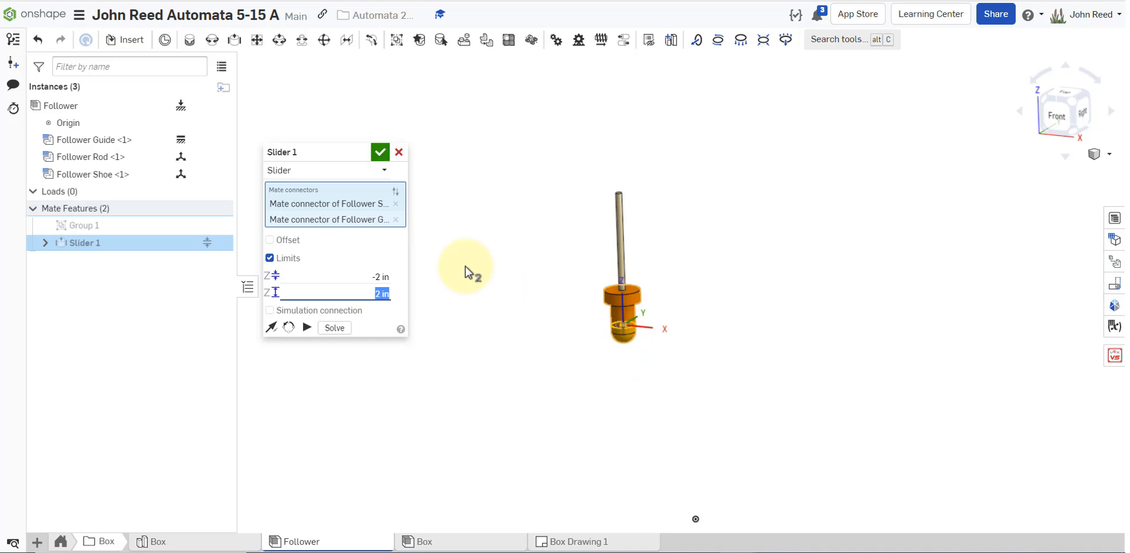
key("Tab")
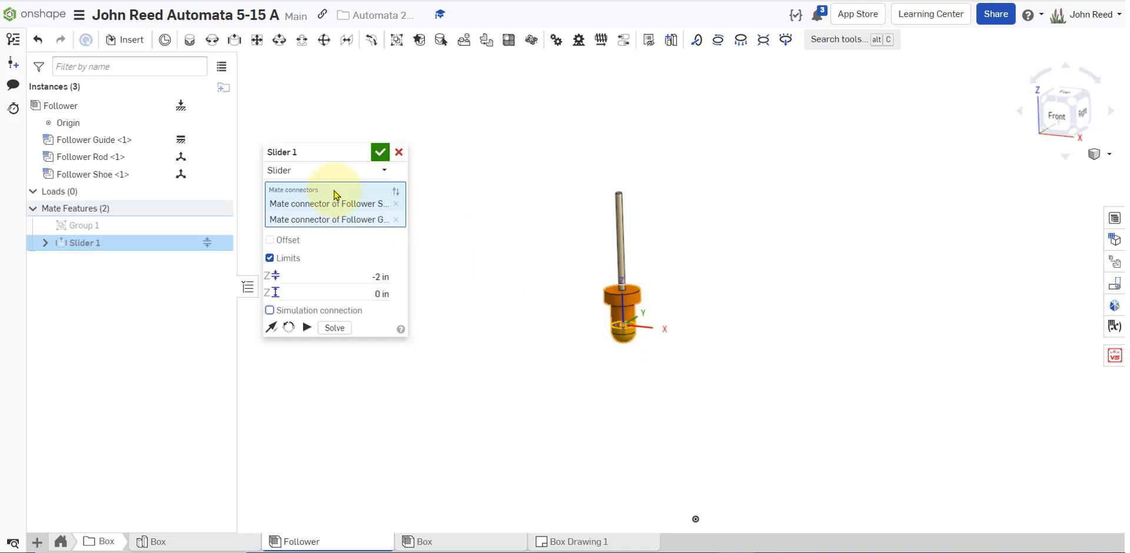
left_click(380, 152)
- Animate the slider mate between -2 in and 0 in to check the follower's downward travel
right_click(124, 246)
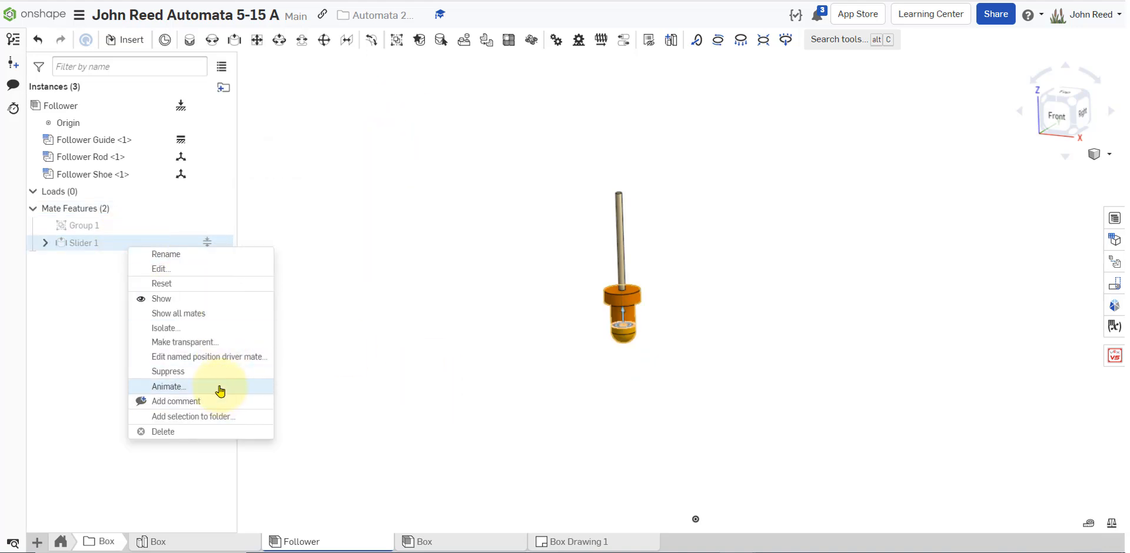
left_click(222, 390)
left_click(247, 202)
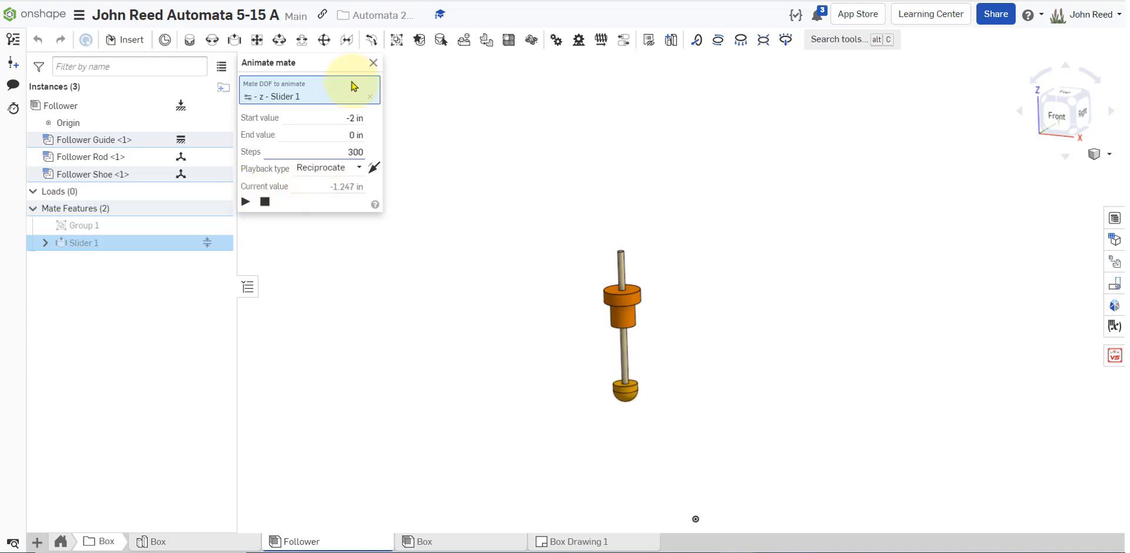
left_click(374, 63)
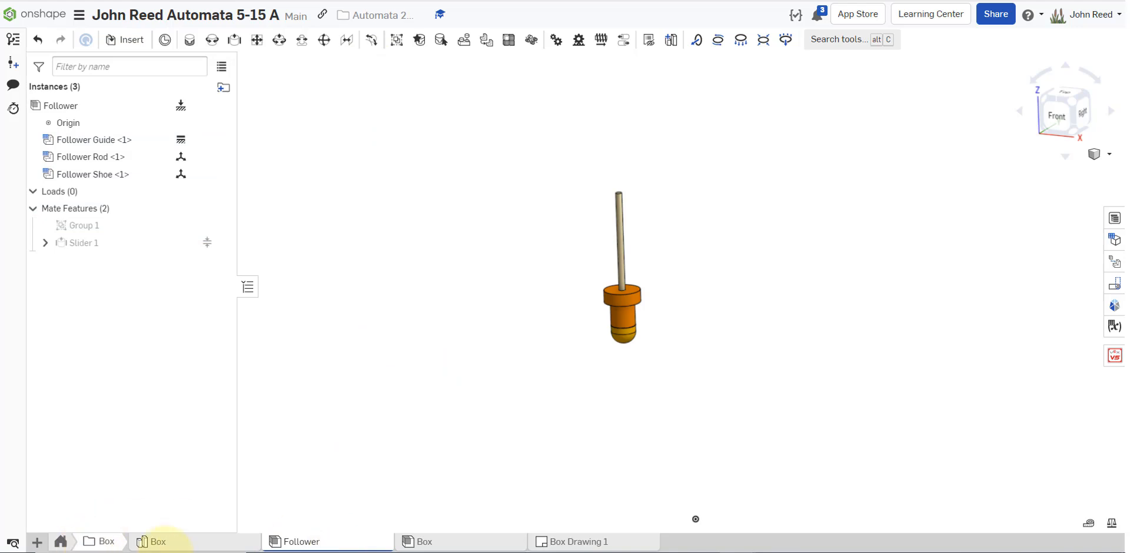
- Create a new assembly from the Box part studio and name it Axle
left_click(164, 546)
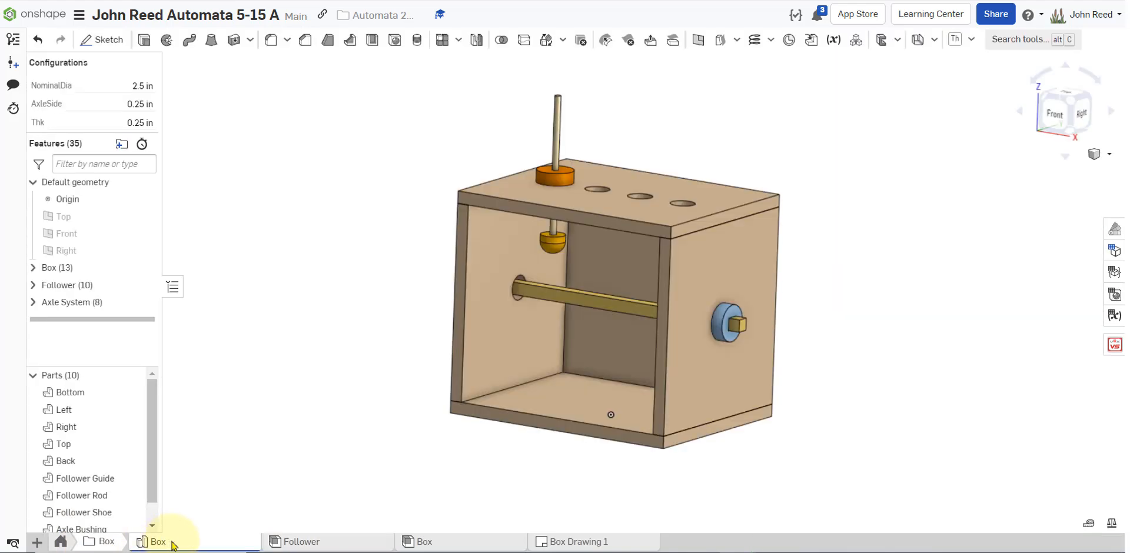
left_click(36, 542)
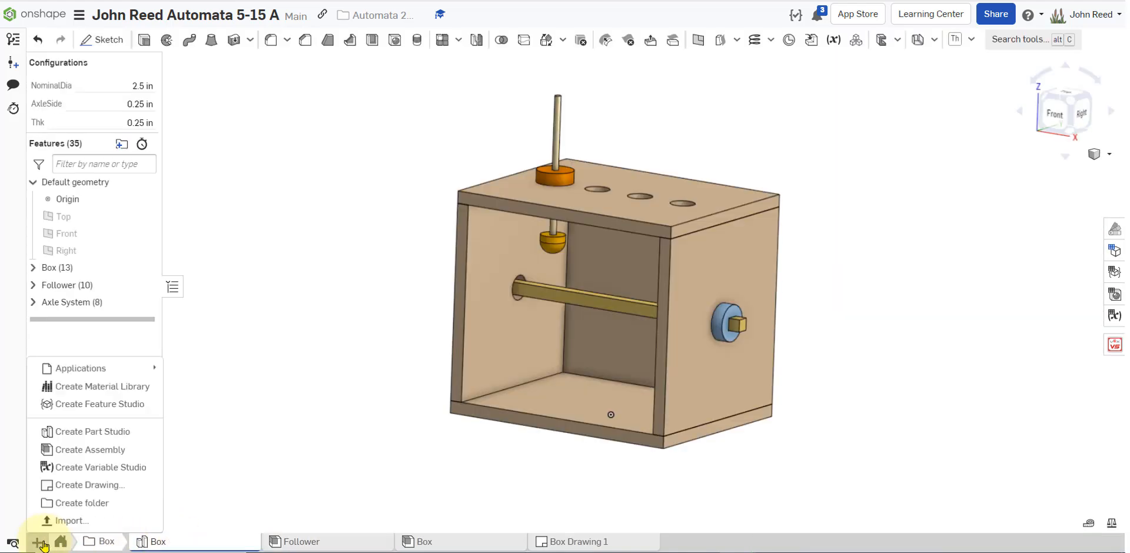
left_click(142, 458)
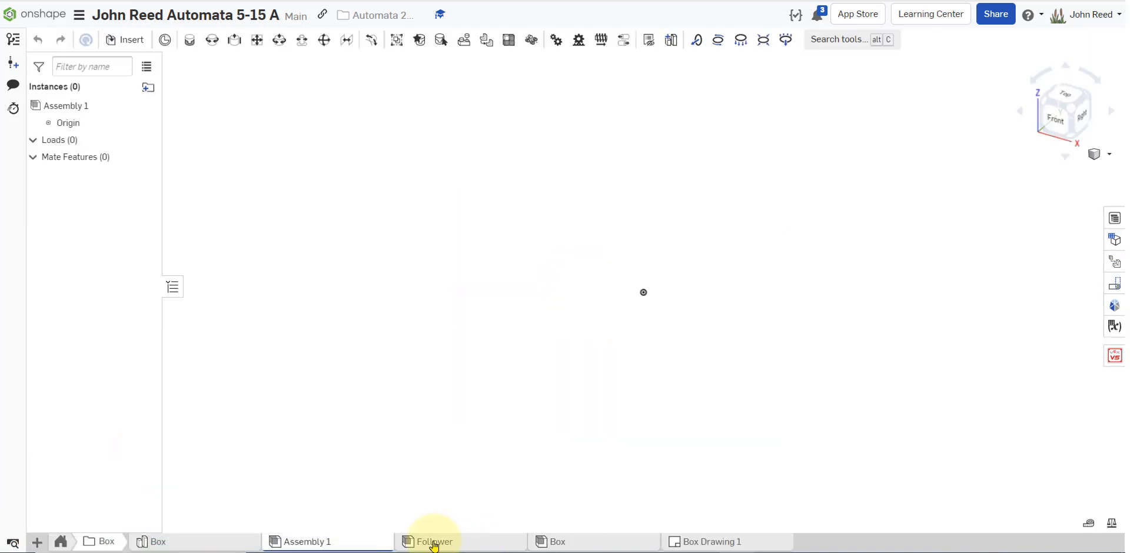
right_click(303, 542)
left_click(324, 409)
type("Ax")
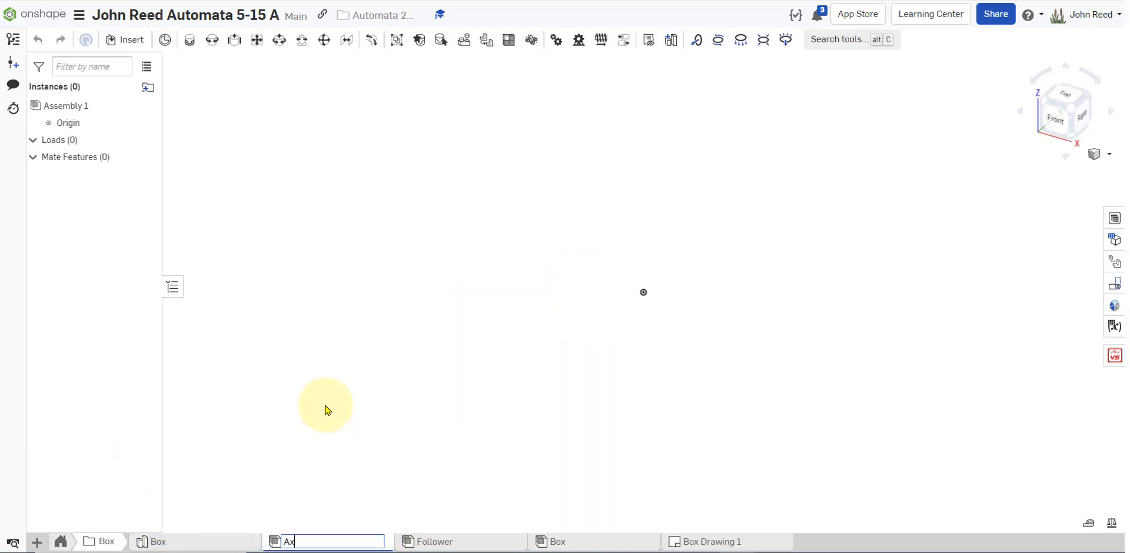
key("Return")
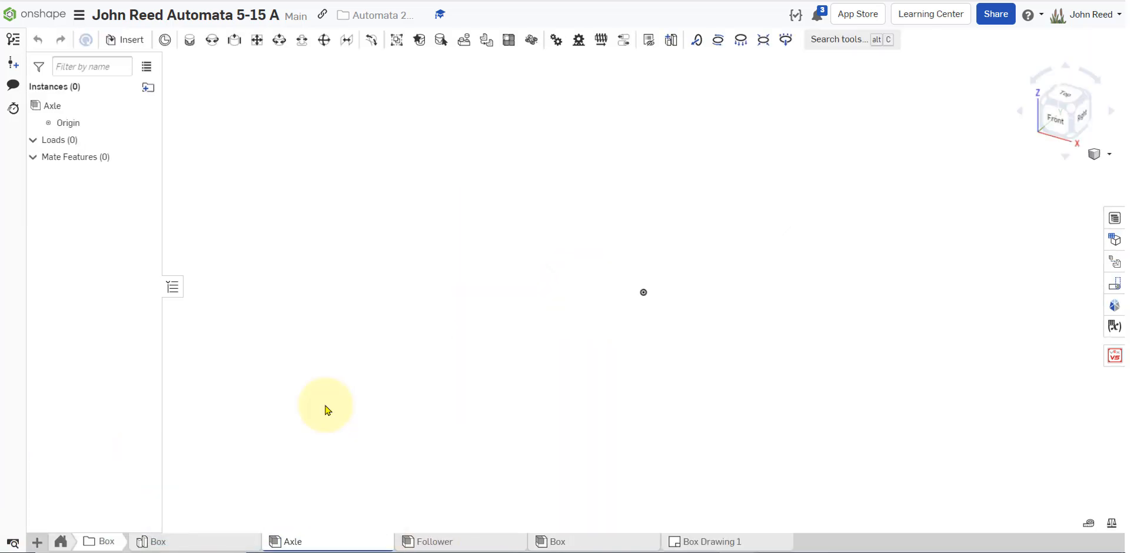
- Insert the Axle Bushing and the Axle into the Axle assembly at their part studio positions
left_click(122, 39)
left_click_drag(353, 285, 365, 336)
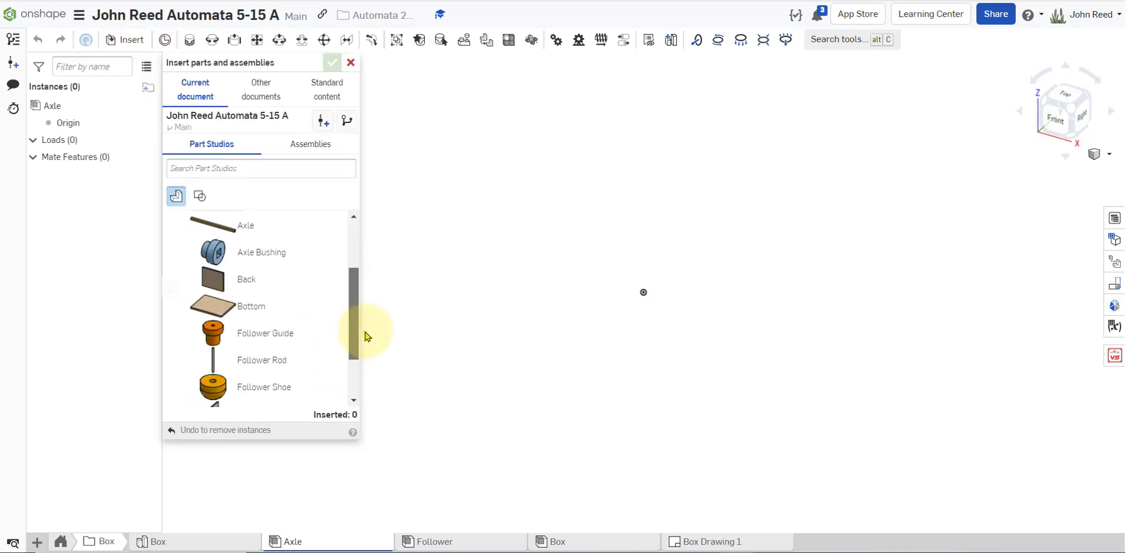
left_click(313, 252)
left_click(284, 223)
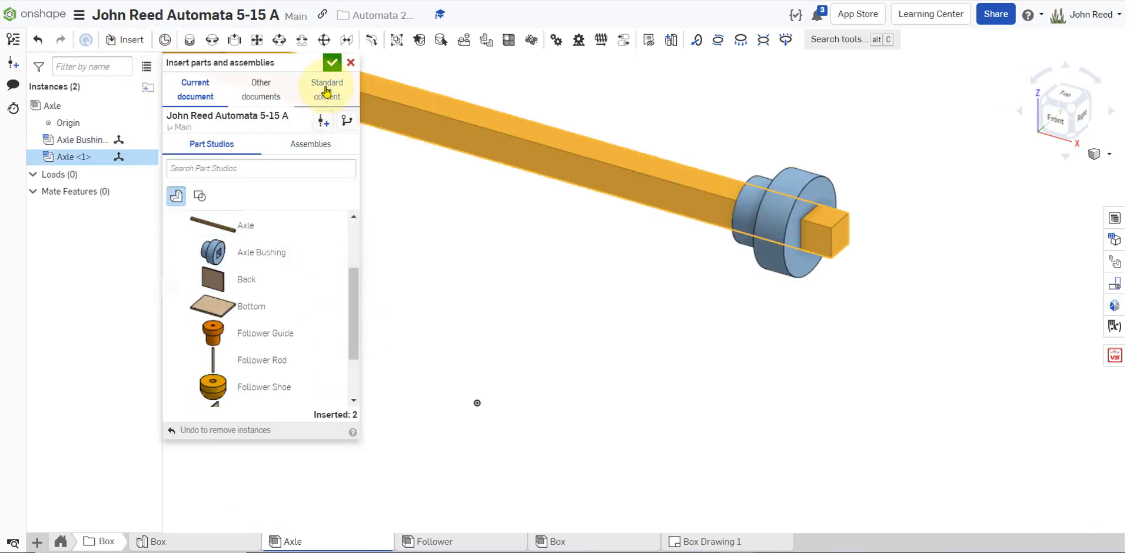
left_click(332, 63)
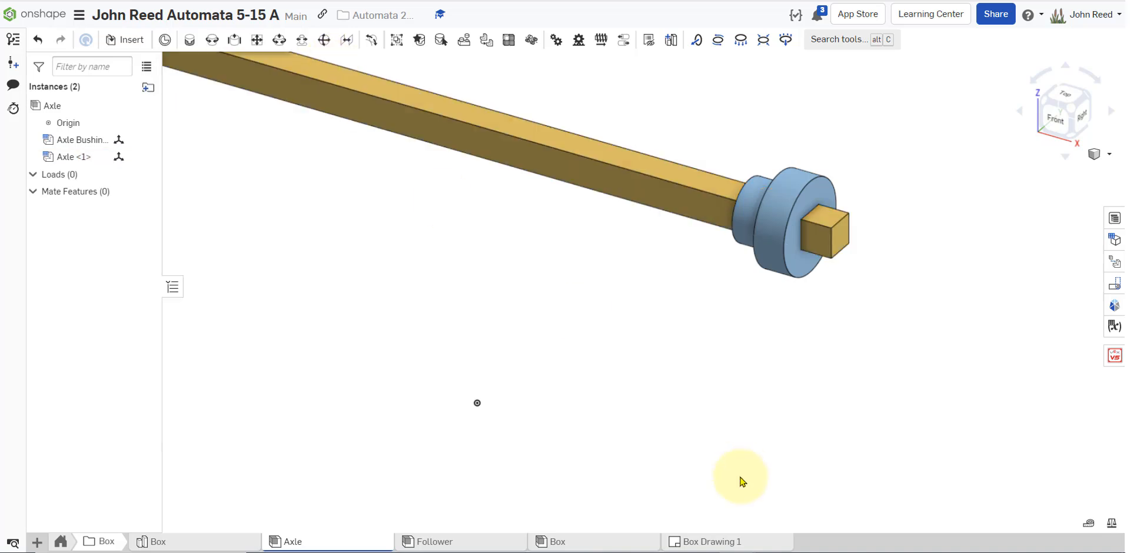
- Group the Axle and the Axle Bushing so they move together
scroll(720, 473, "down", 2)
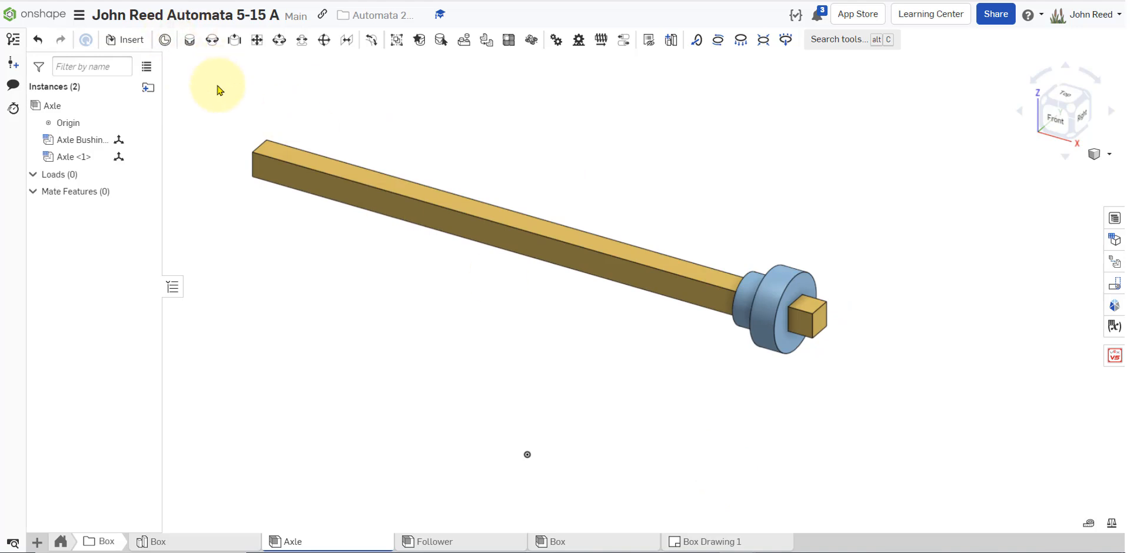
left_click_drag(218, 86, 894, 430)
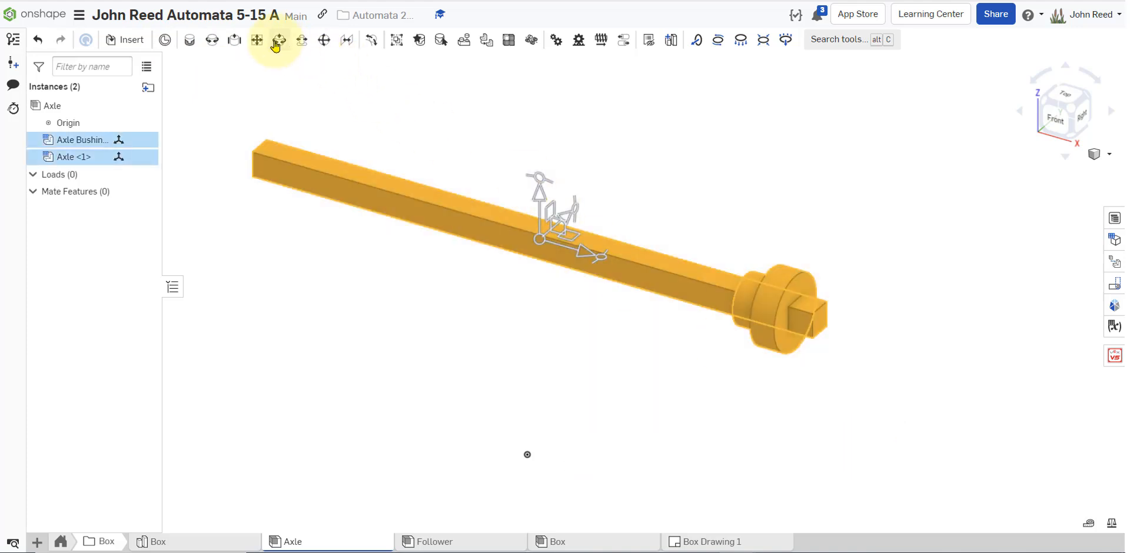
left_click(349, 42)
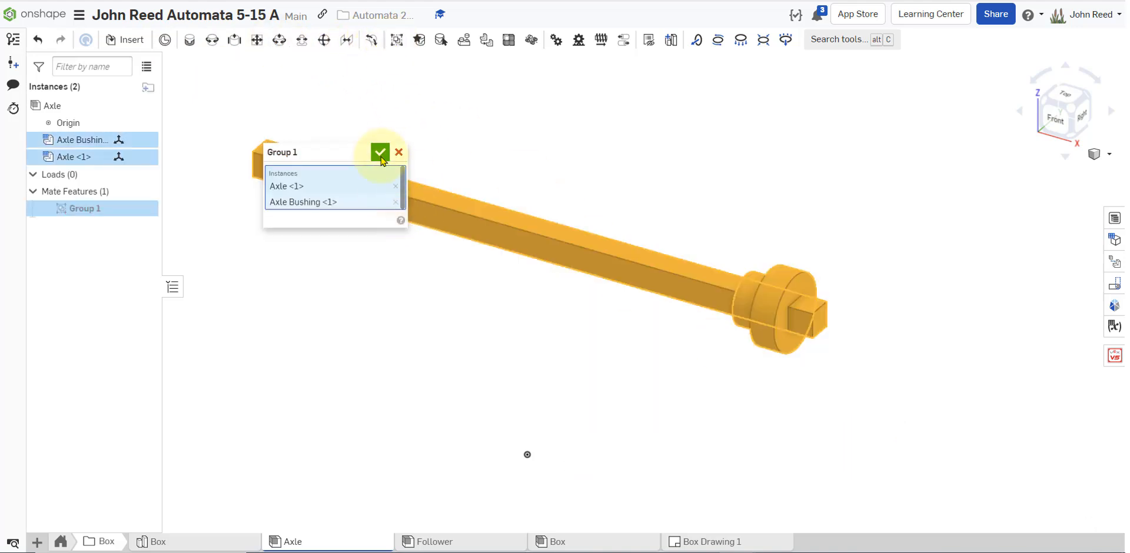
left_click(379, 83)
scroll(471, 412, "down", 3)
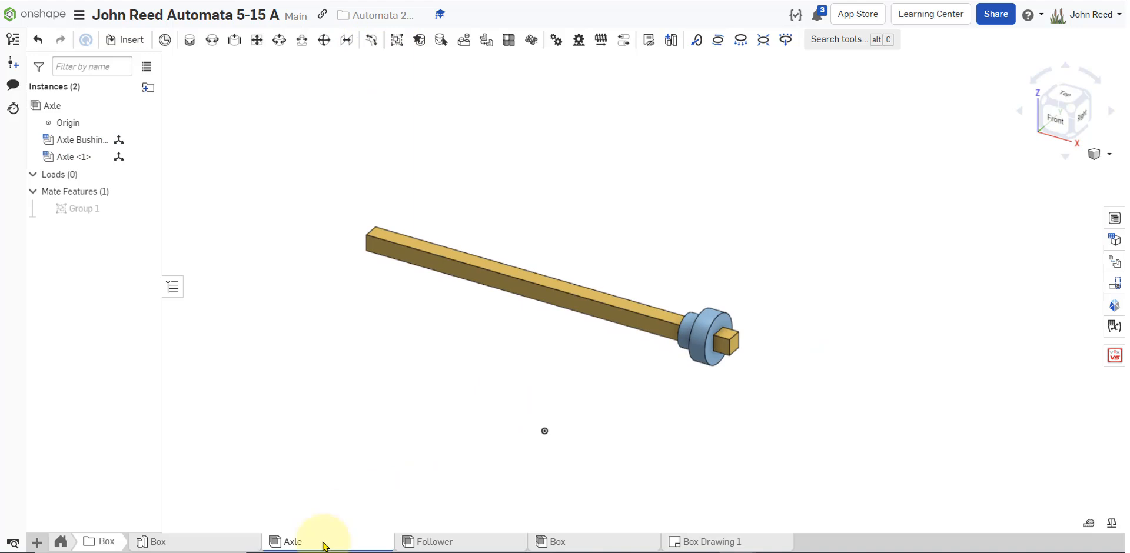
left_click(447, 542)
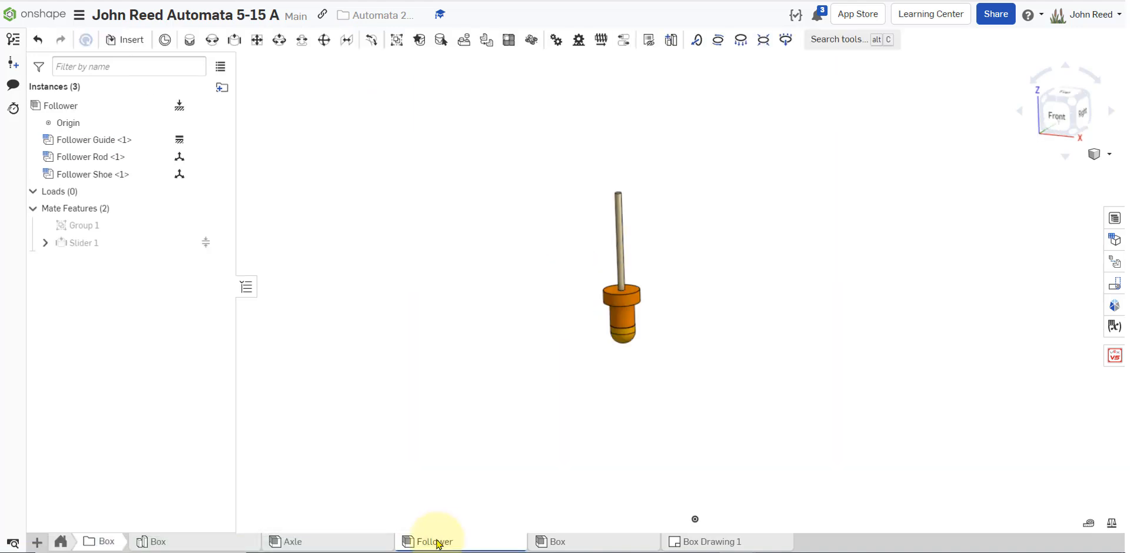
left_click(356, 539)
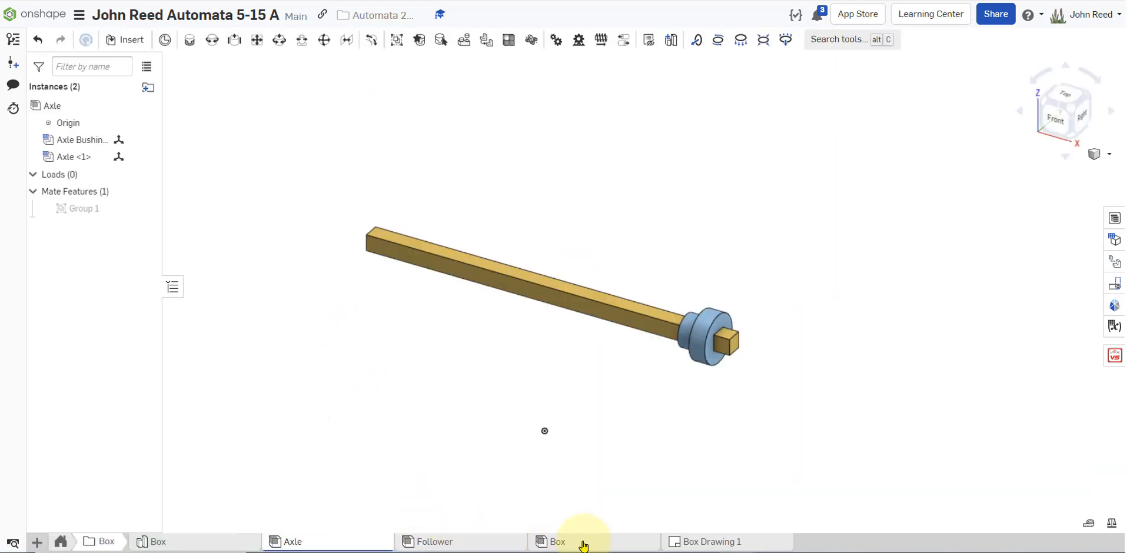